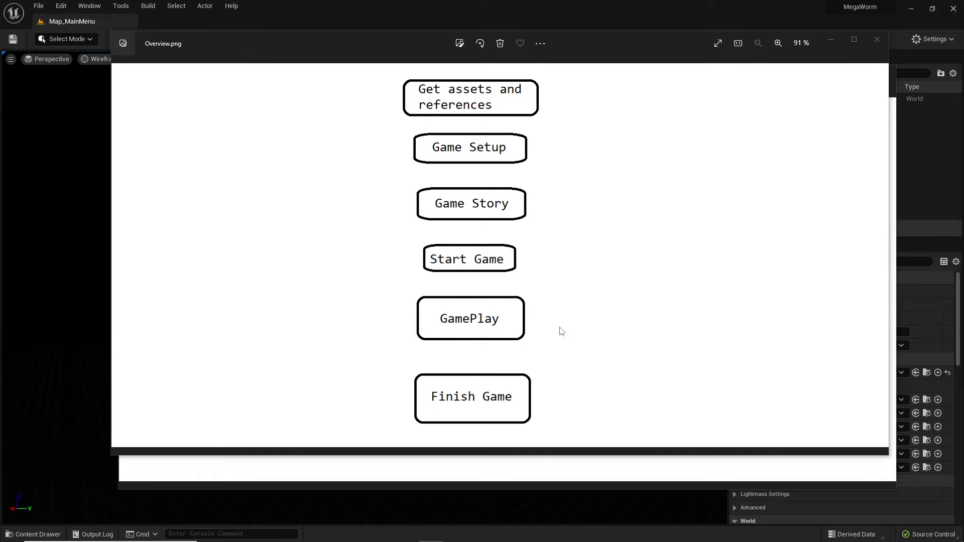
Close the two planning images and play Map_MainMenu, starting a new game past the controls instruction sheet
left_click(875, 41)
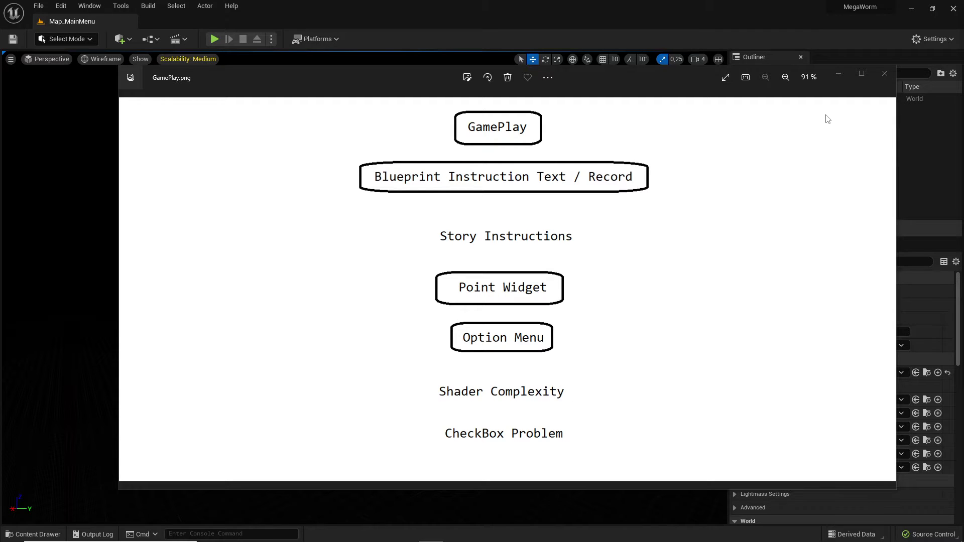
left_click(885, 74)
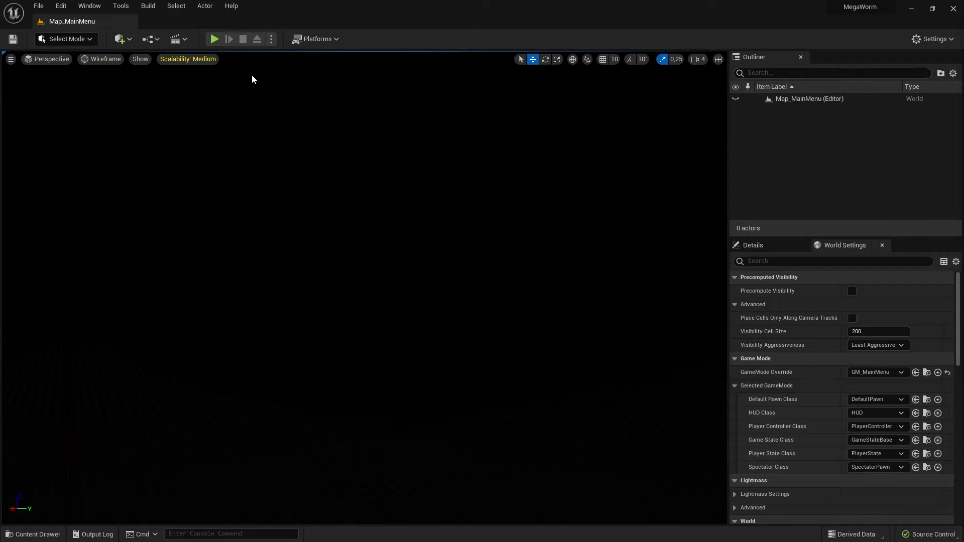
left_click(214, 39)
left_click(447, 275)
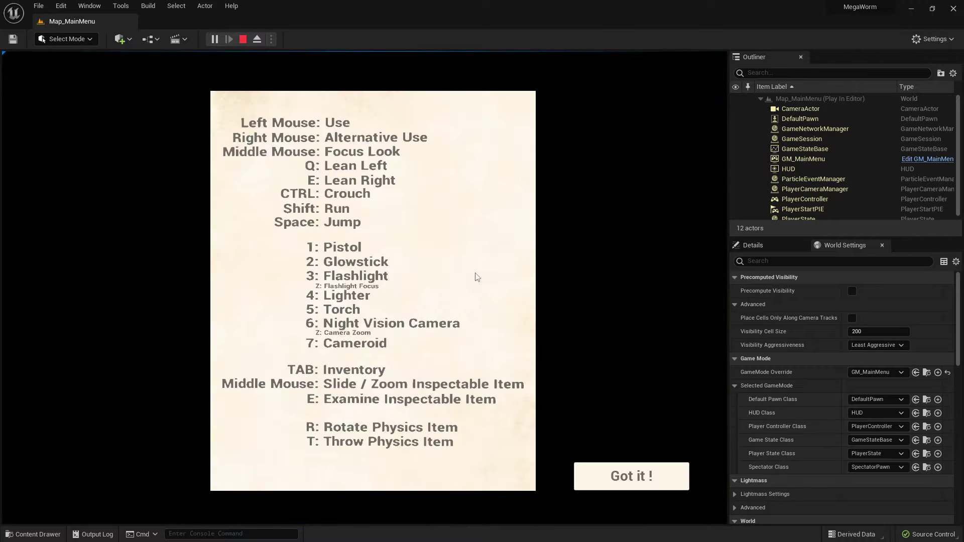
left_click(617, 464)
left_click(642, 482)
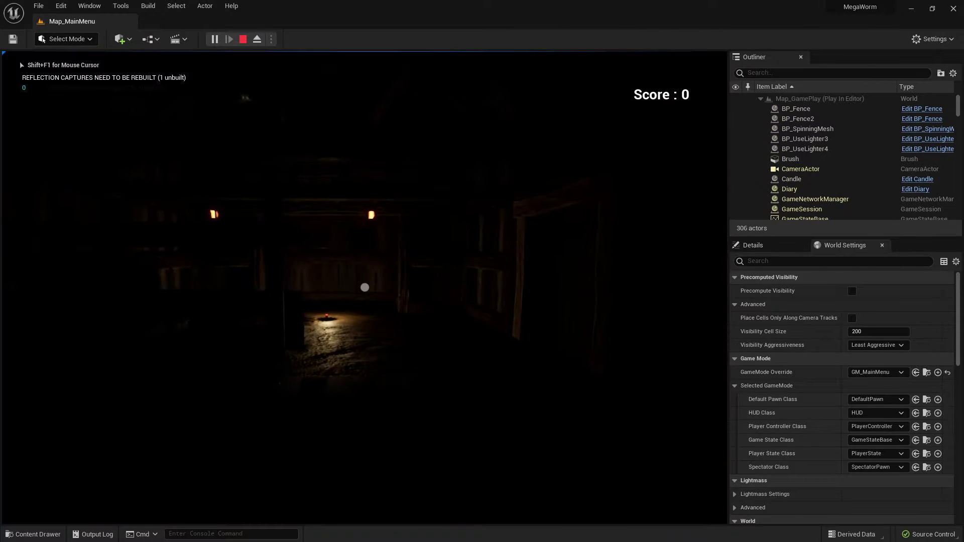
Walk through the barn and out of its door in the running game, previewing the scene in wireframe and unlit modes
key("w")
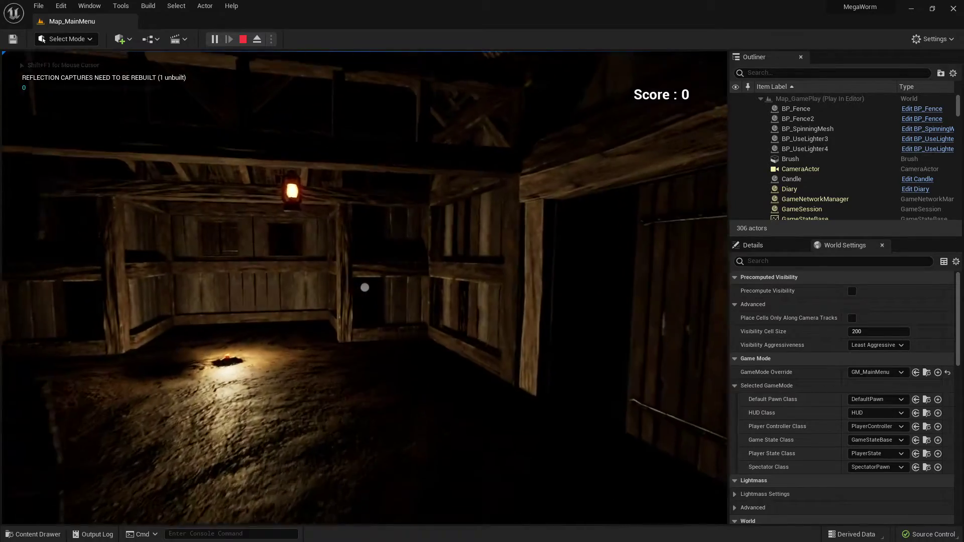
key("w")
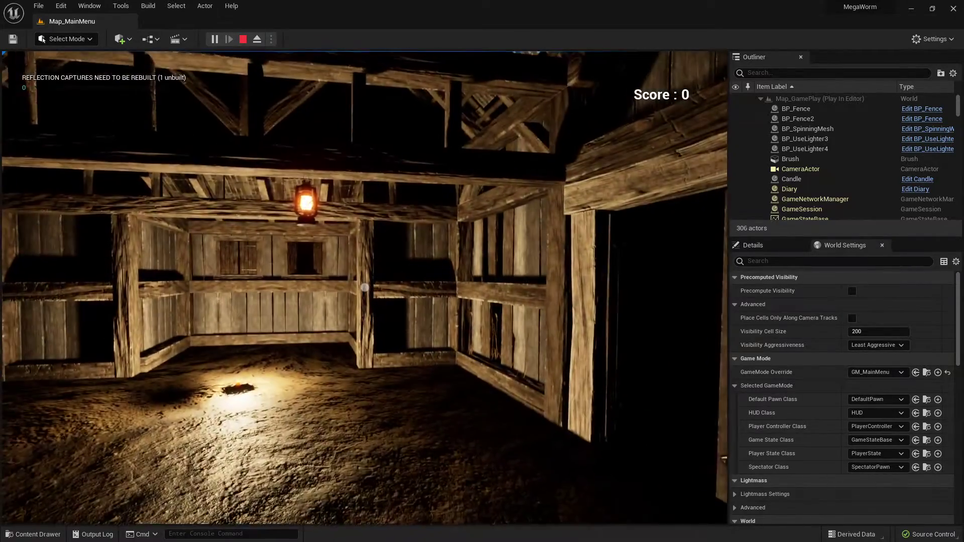
key("F1")
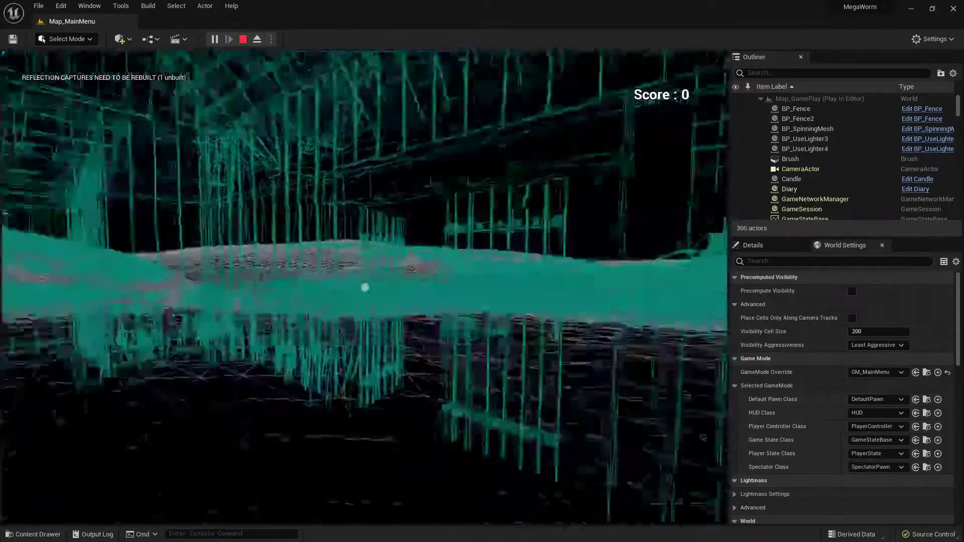
key("F3")
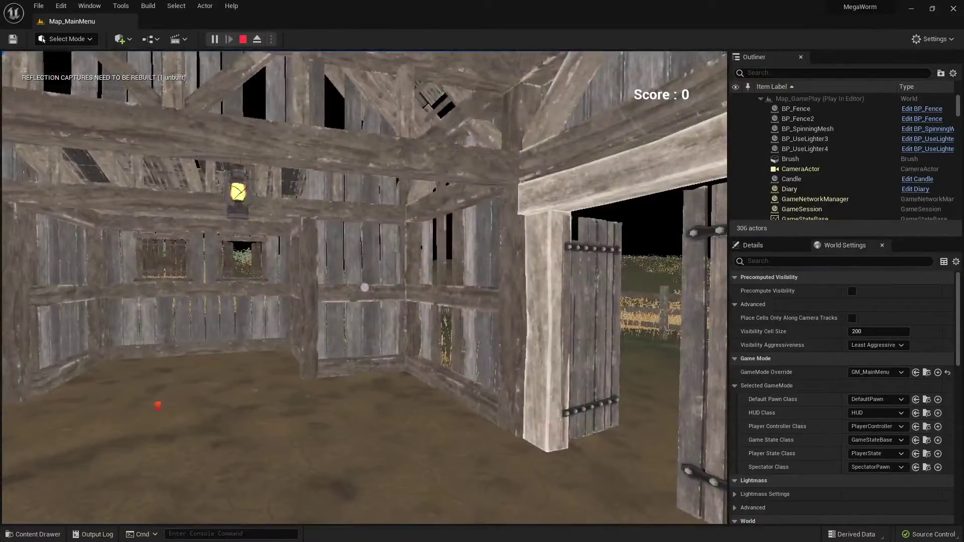
key("w")
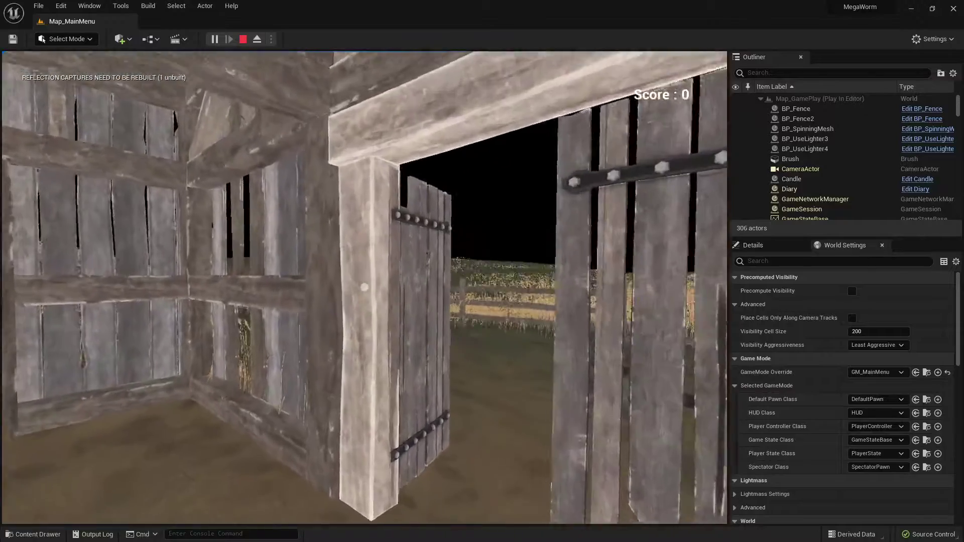
key("w")
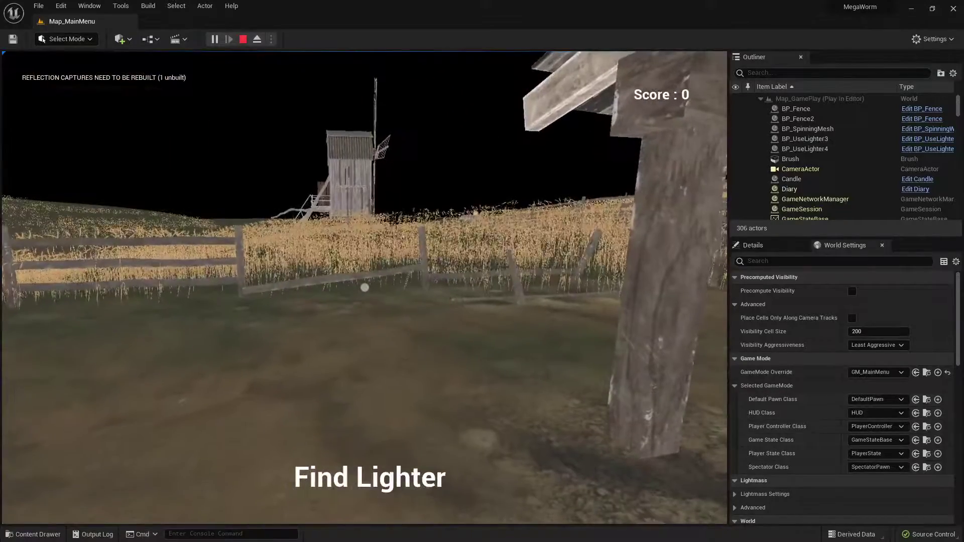
Explore around the barn in lit mode, preview the fields in wireframe, and quit the game from its pause menu
key("w")
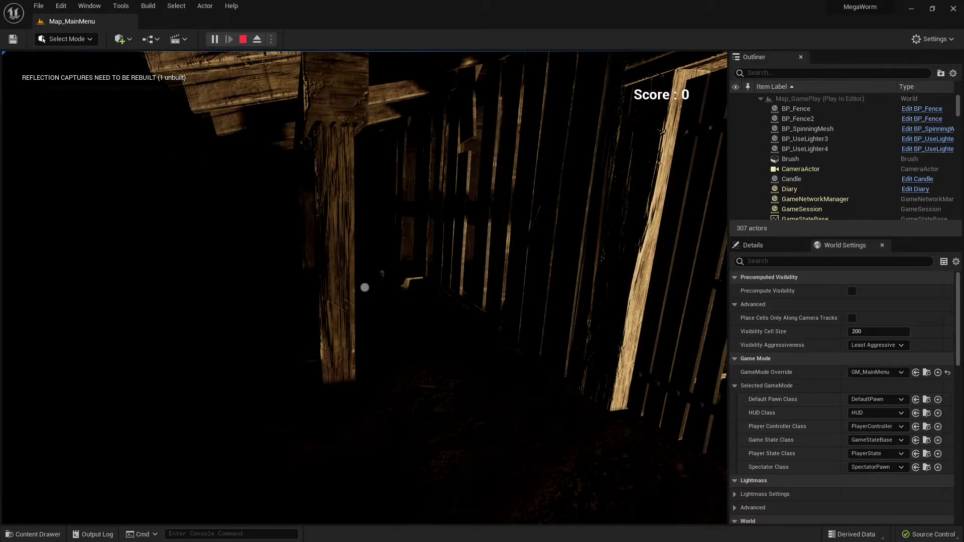
key("w")
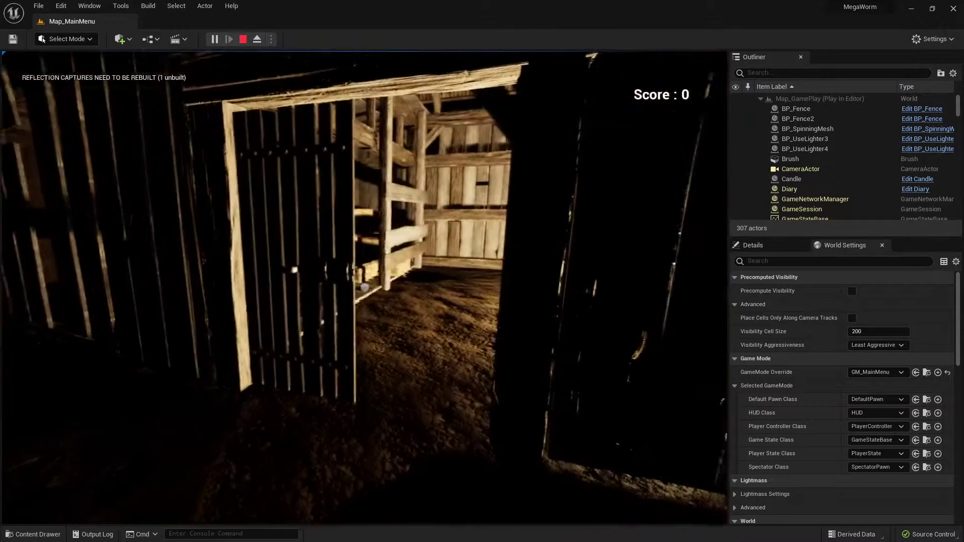
key("F1")
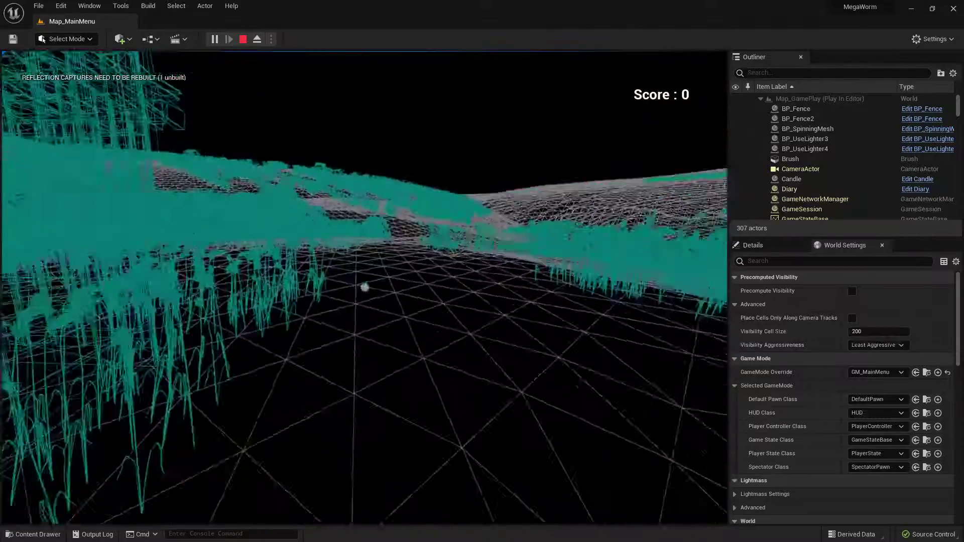
key("Escape")
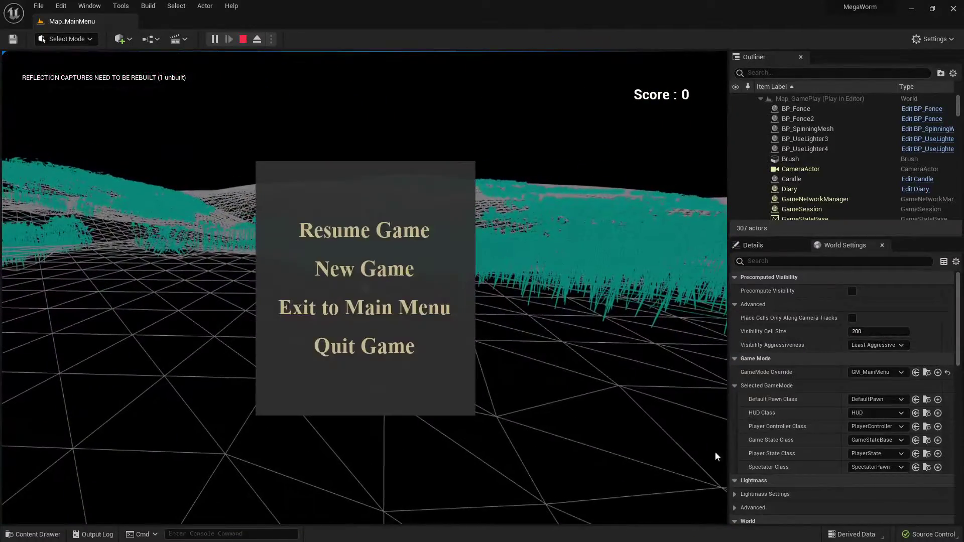
left_click(376, 345)
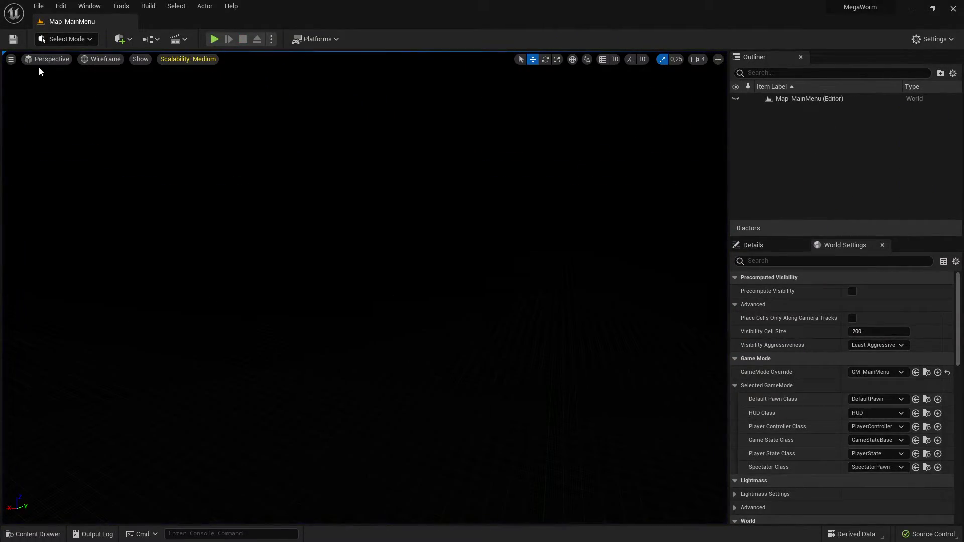
Preview the Map_MainMenu viewport in Lit view mode and in Unlit view mode
left_click(106, 61)
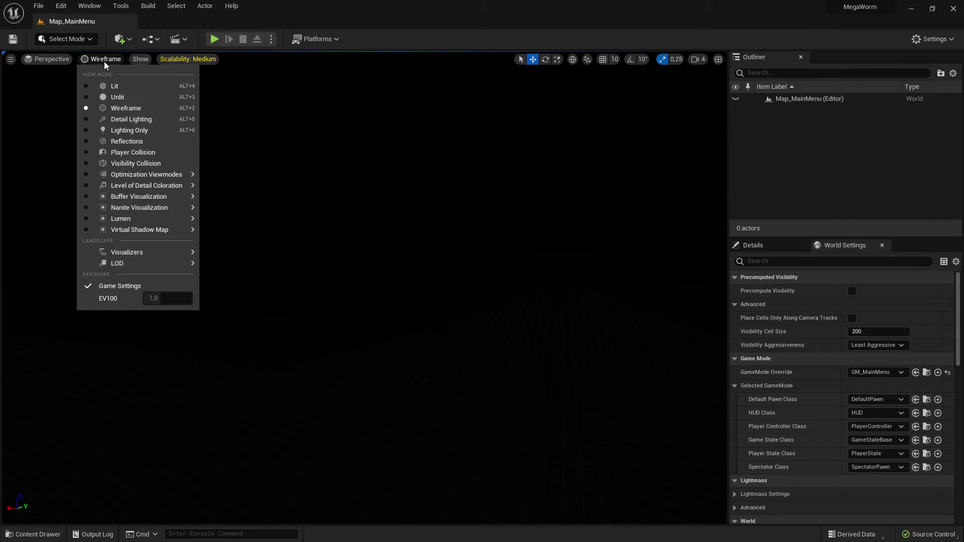
left_click(113, 88)
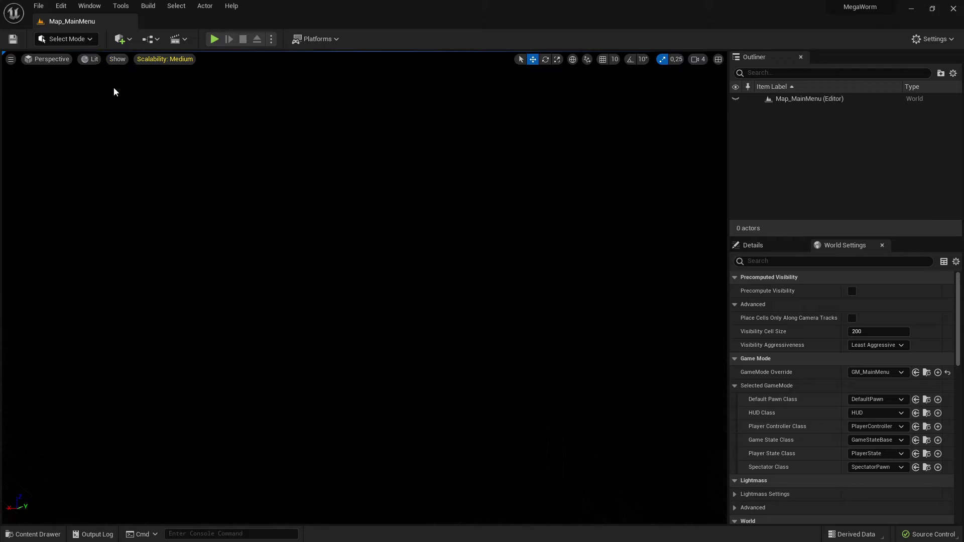
left_click(90, 59)
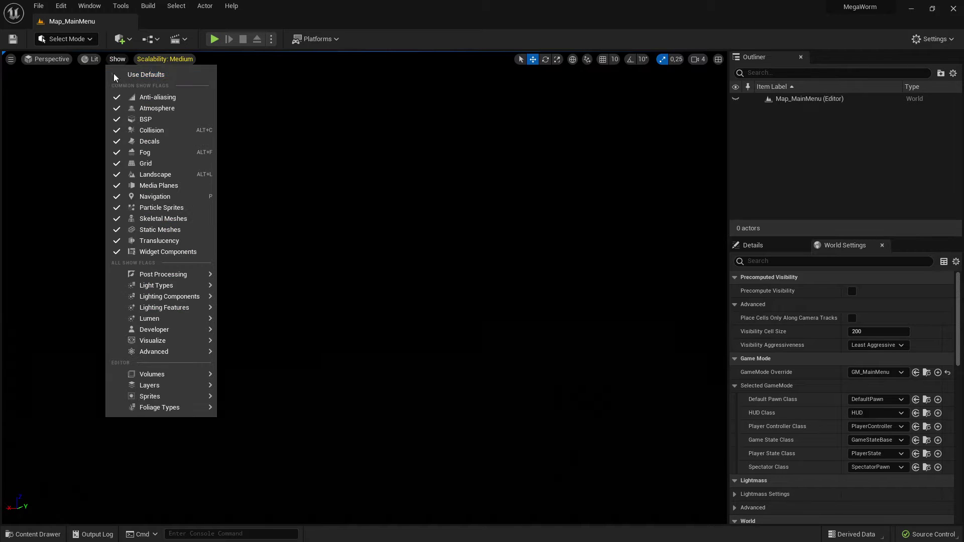
left_click(91, 58)
left_click(118, 100)
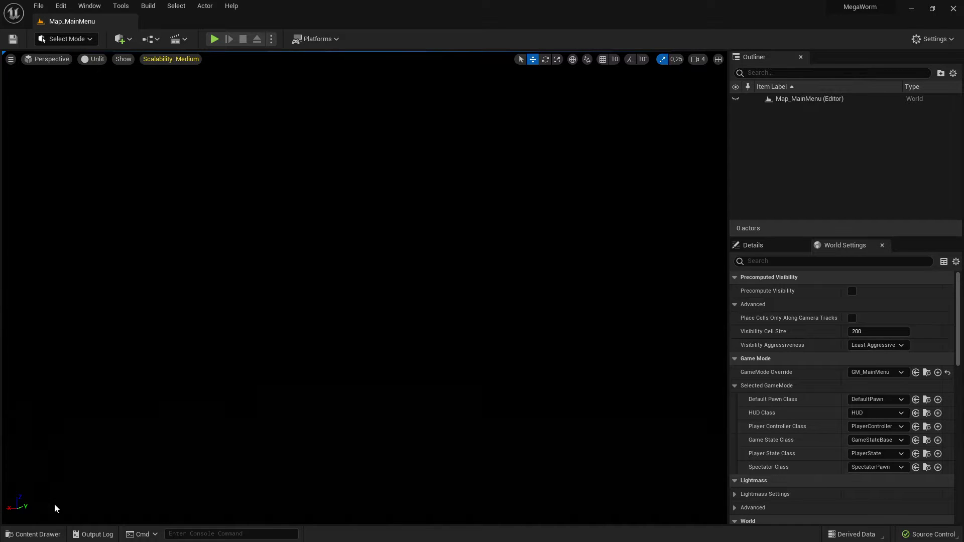
Open the Map_GamePlay level and view the barn interior near the door in Lit mode
left_click(33, 533)
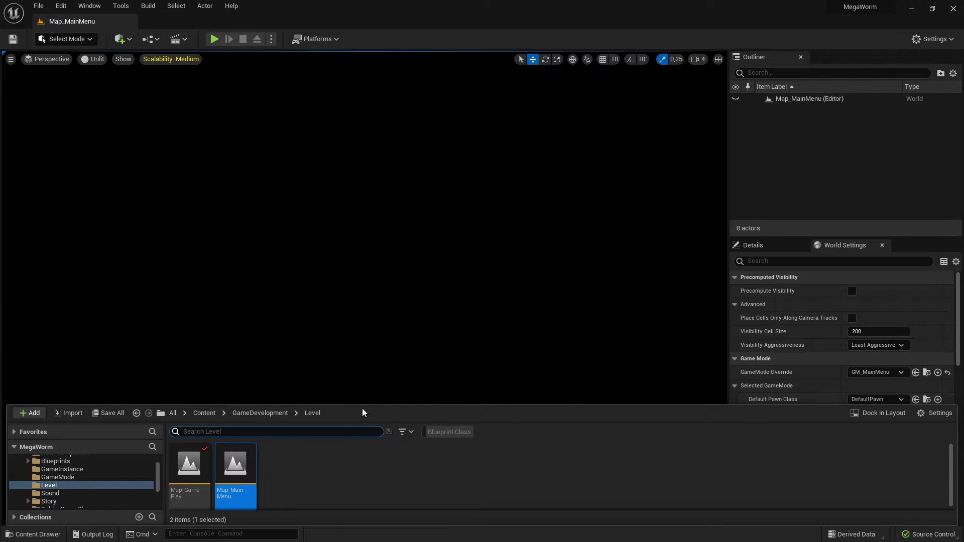
double_click(189, 471)
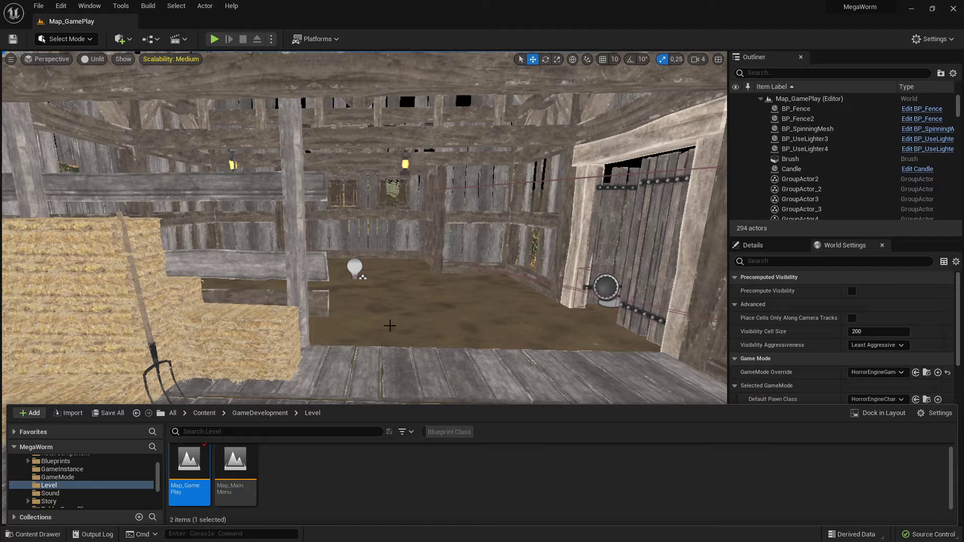
left_click(92, 59)
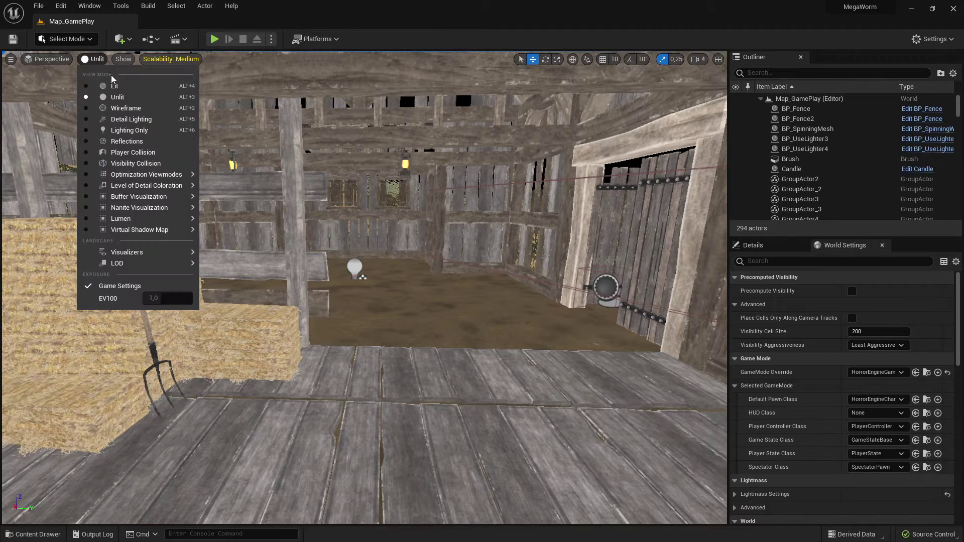
left_click(110, 85)
right_click_drag(365, 288, 472, 296)
key("w")
key("w")
right_click_drag(351, 256, 312, 253)
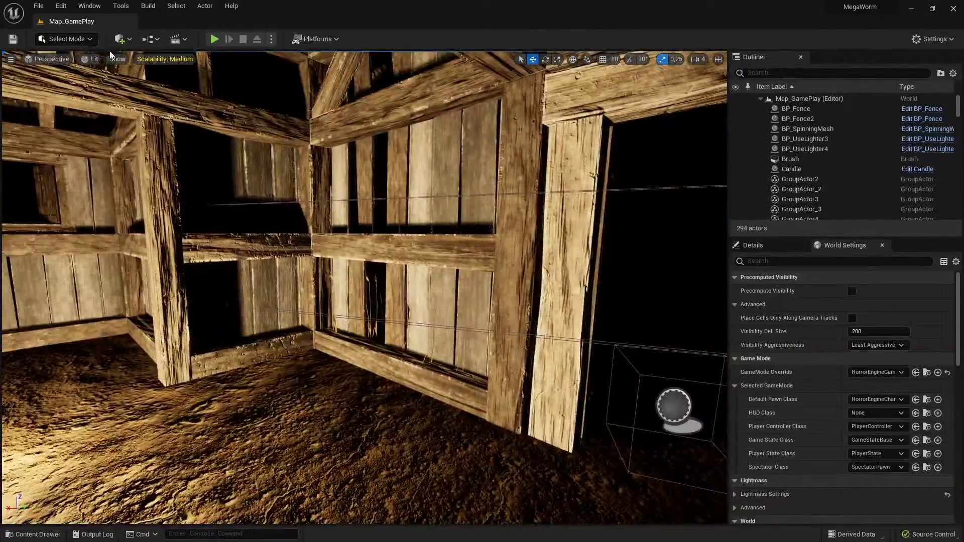
Show the barn in Unlit view mode and in Wireframe view mode
left_click(91, 58)
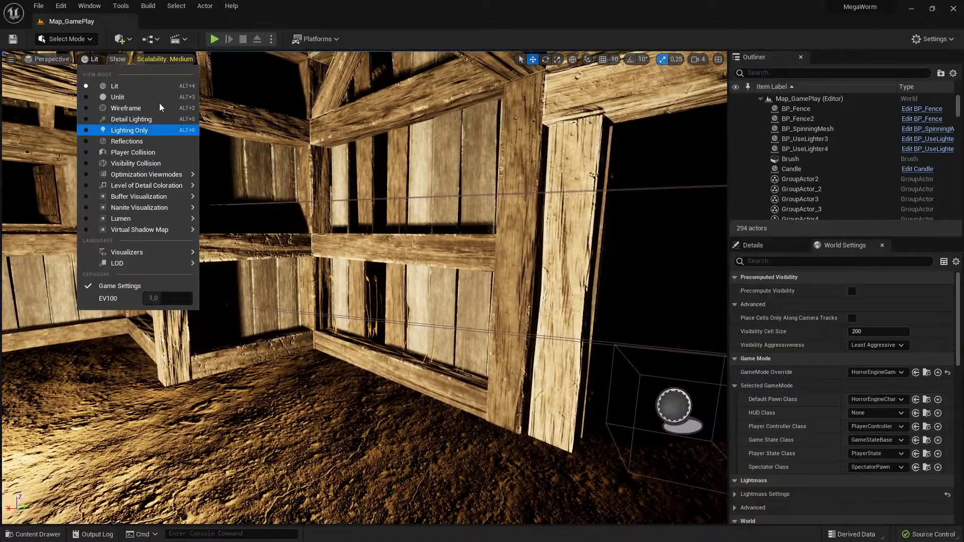
left_click(138, 101)
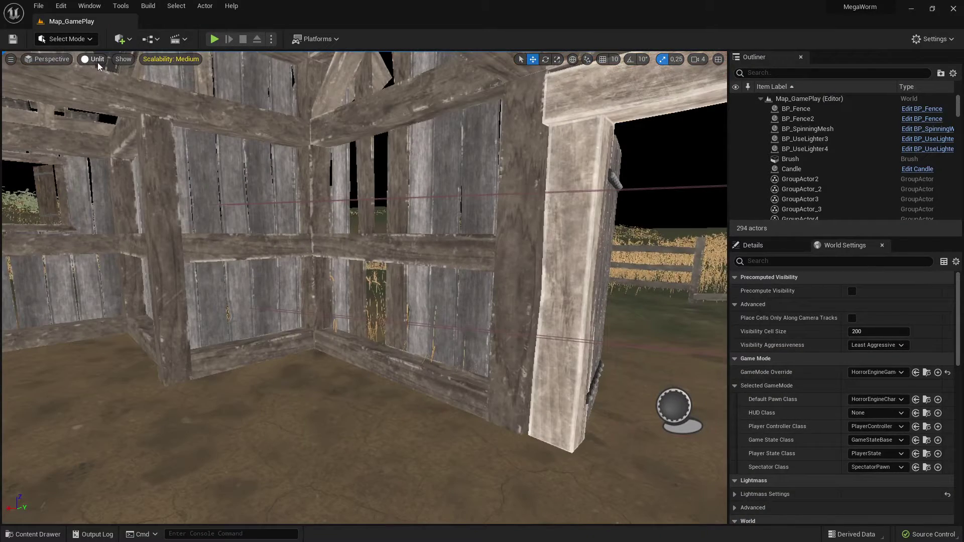
left_click(97, 60)
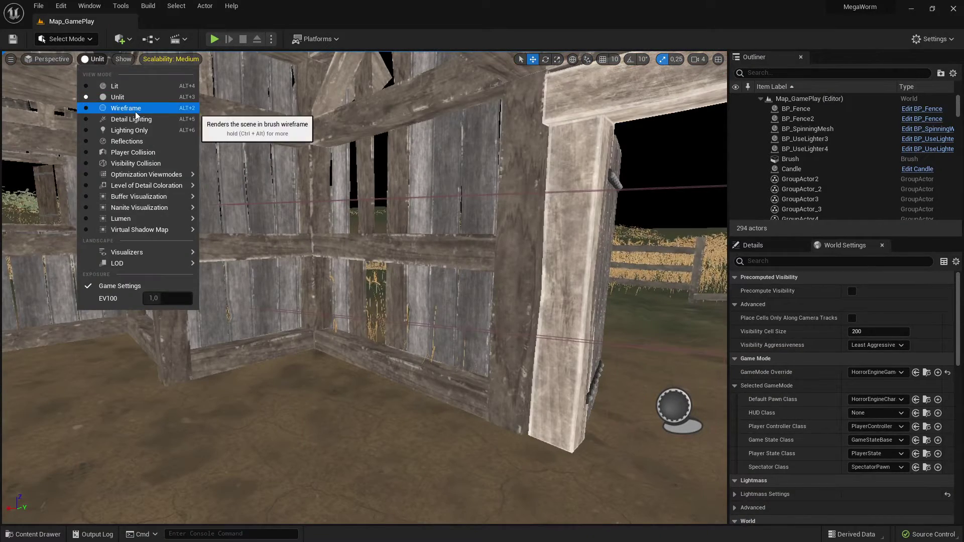
left_click(135, 109)
right_click_drag(365, 287, 351, 261)
key("w")
Preview the barn in Detail Lighting and set the viewport to the Shader Complexity optimization view mode
left_click(103, 59)
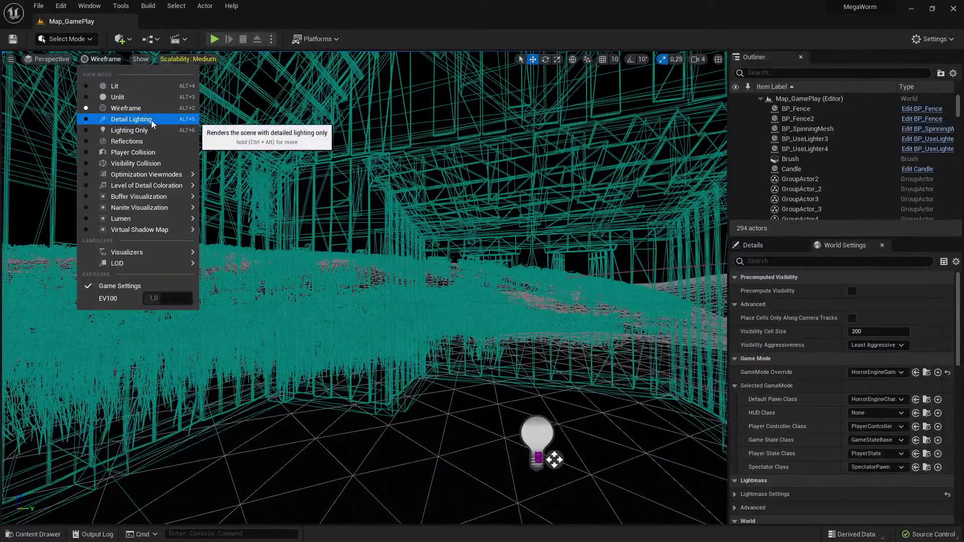
left_click(152, 120)
left_click(108, 58)
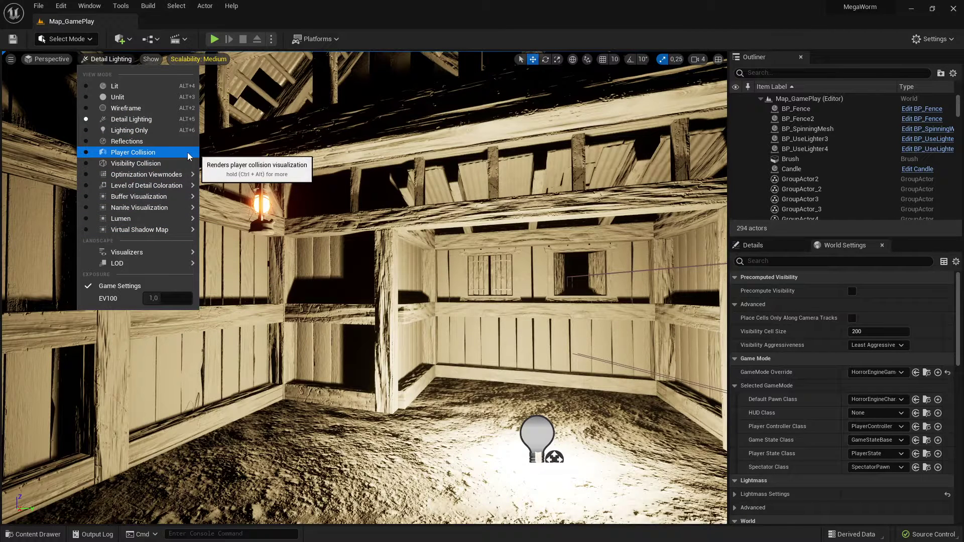
mouse_move(185, 177)
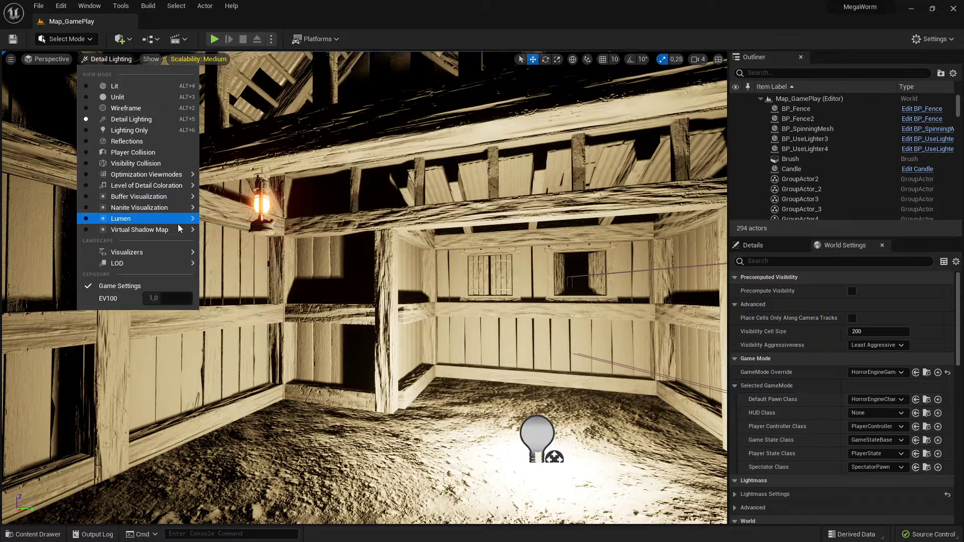
mouse_move(167, 206)
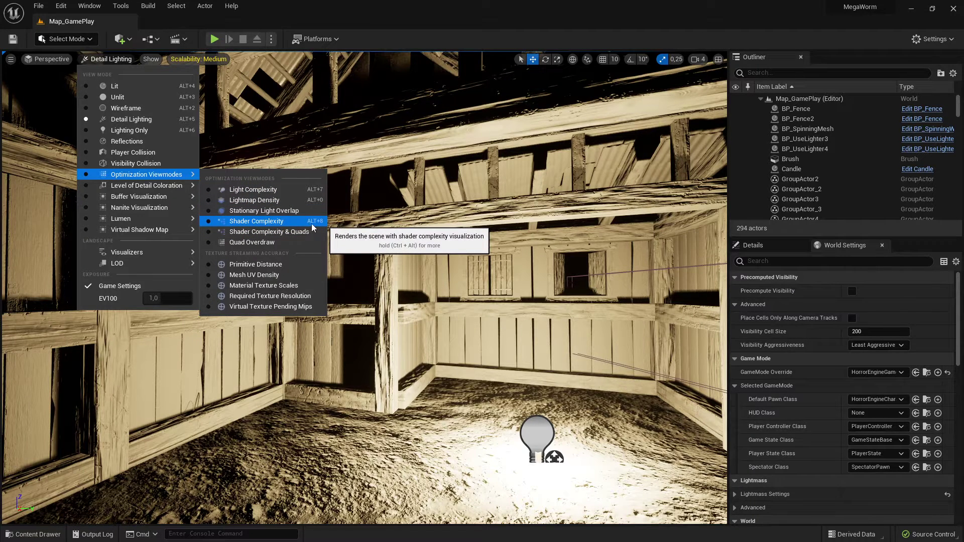
left_click(267, 221)
Examine the shader complexity of the barn, windmill, grass, landscape and water across the level
key("w")
right_click_drag(287, 372, 322, 374)
right_click_drag(365, 287, 363, 287)
right_click_drag(265, 362, 265, 363)
key("d")
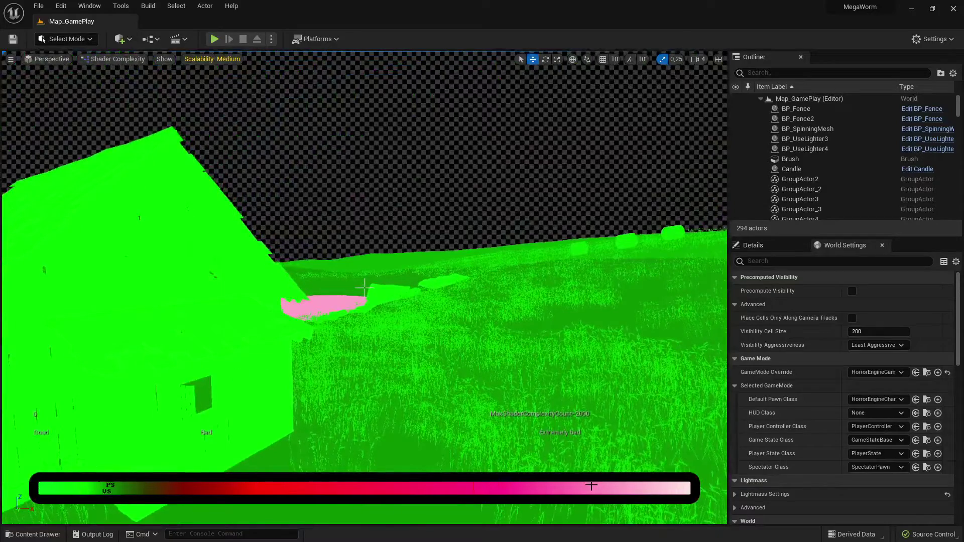
right_click_drag(364, 288, 365, 287)
scroll(364, 288, "up", 2)
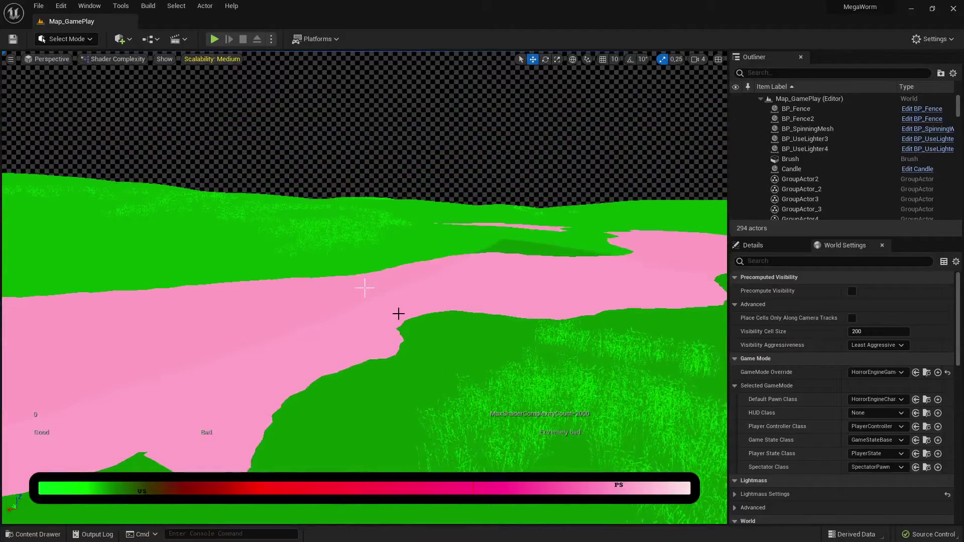
right_click_drag(398, 314, 373, 323)
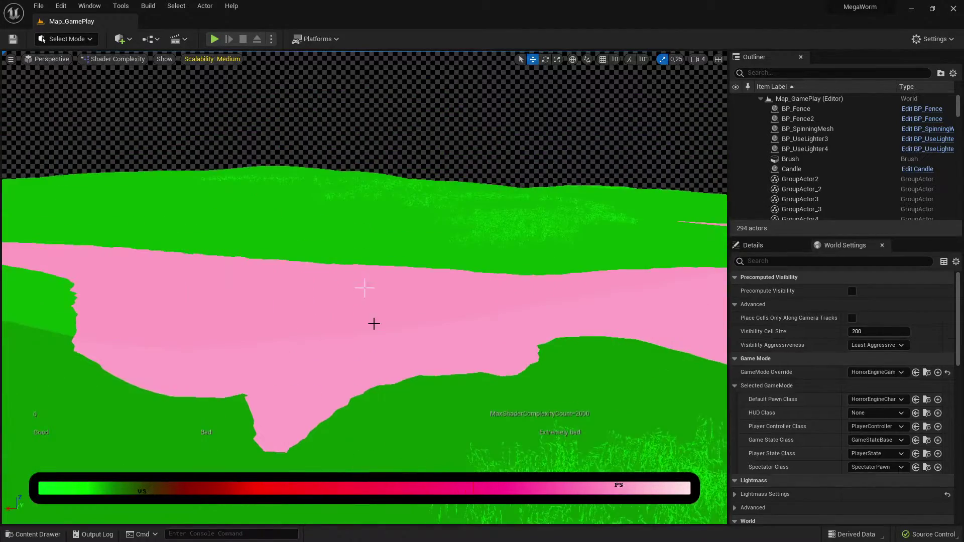
right_click_drag(489, 316, 647, 294)
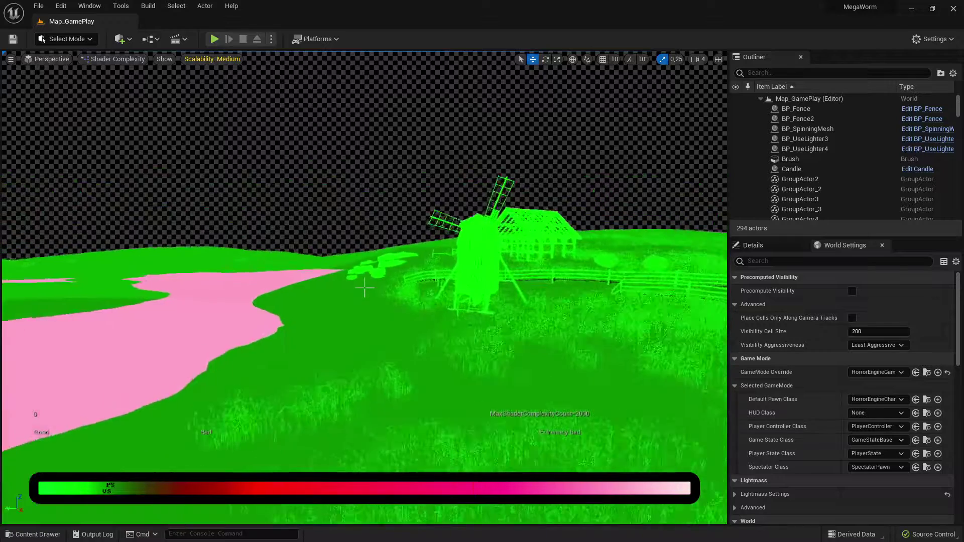
right_click_drag(430, 289, 295, 182)
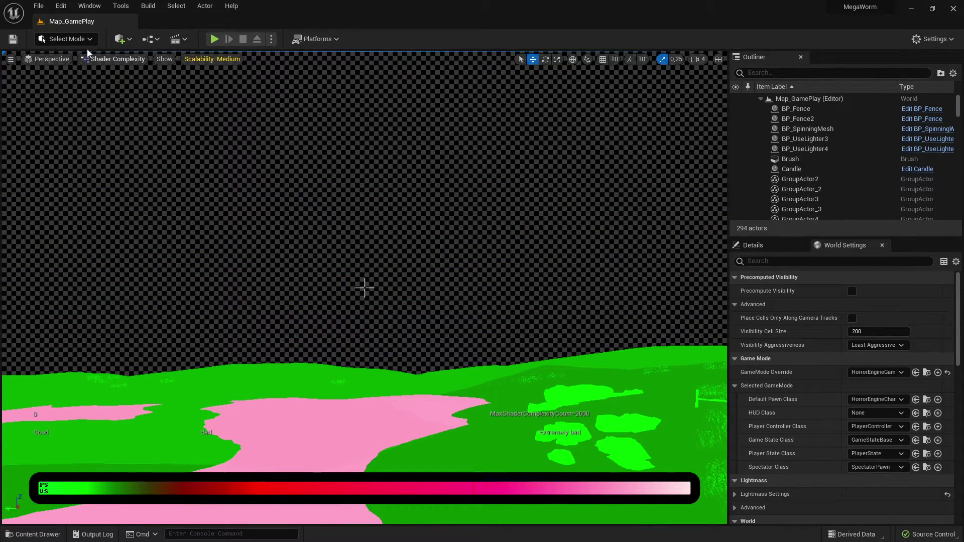
Check the viewport's view mode list with its shortcuts, and review the Engine Input action and axis mappings in the Project Settings
left_click(113, 60)
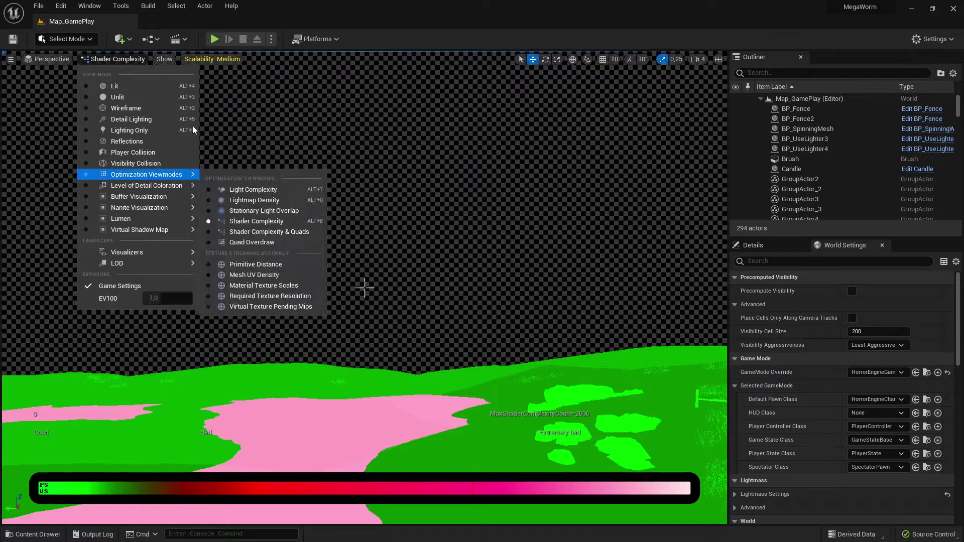
mouse_move(191, 174)
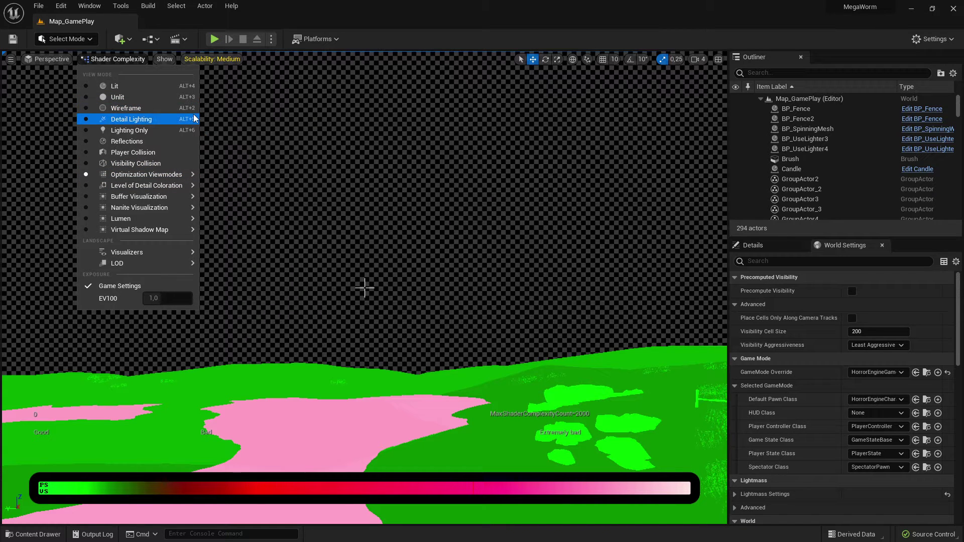
left_click(69, 8)
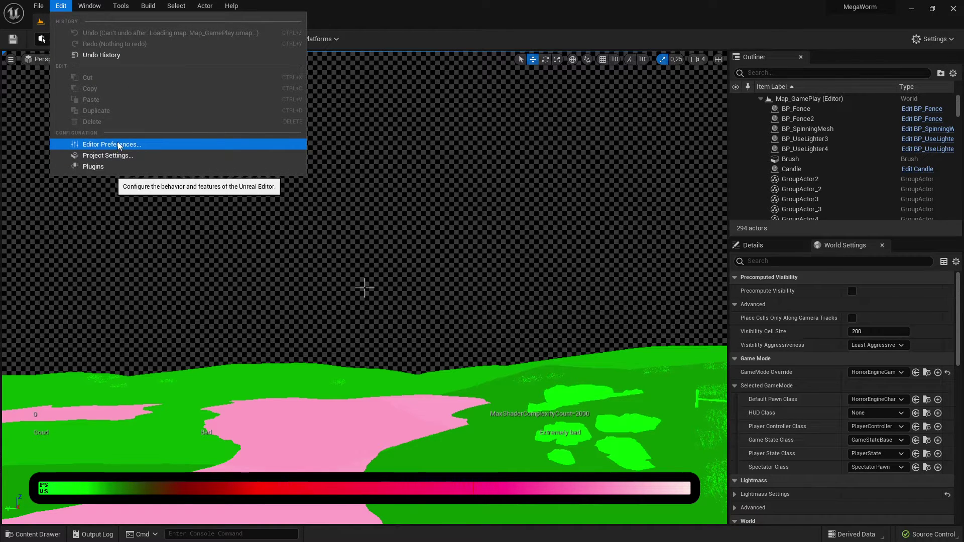
left_click(124, 157)
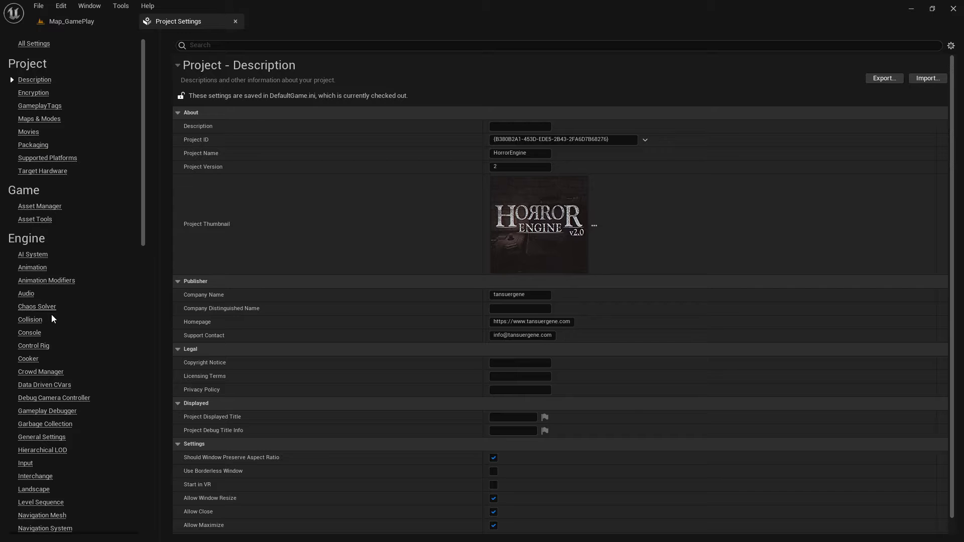
left_click(25, 464)
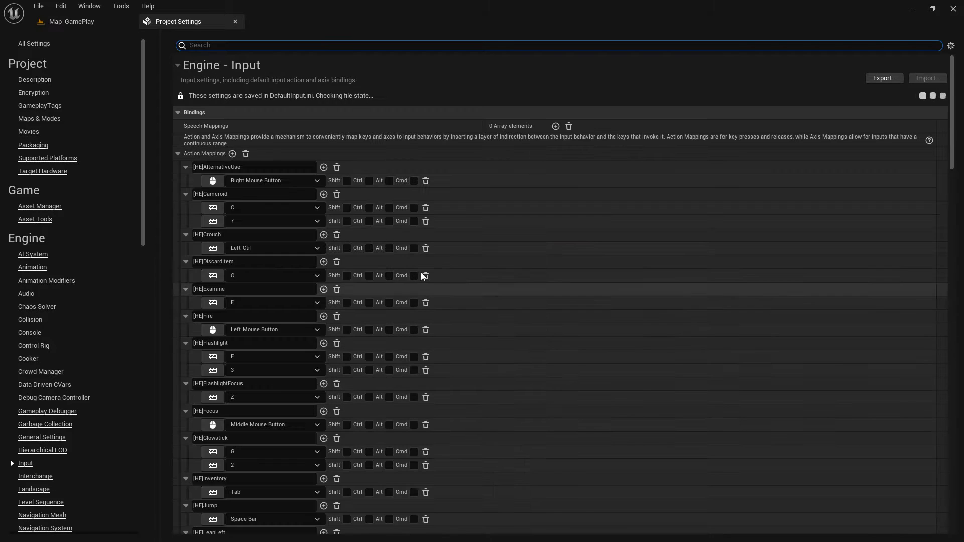
scroll(381, 250, "down", 15)
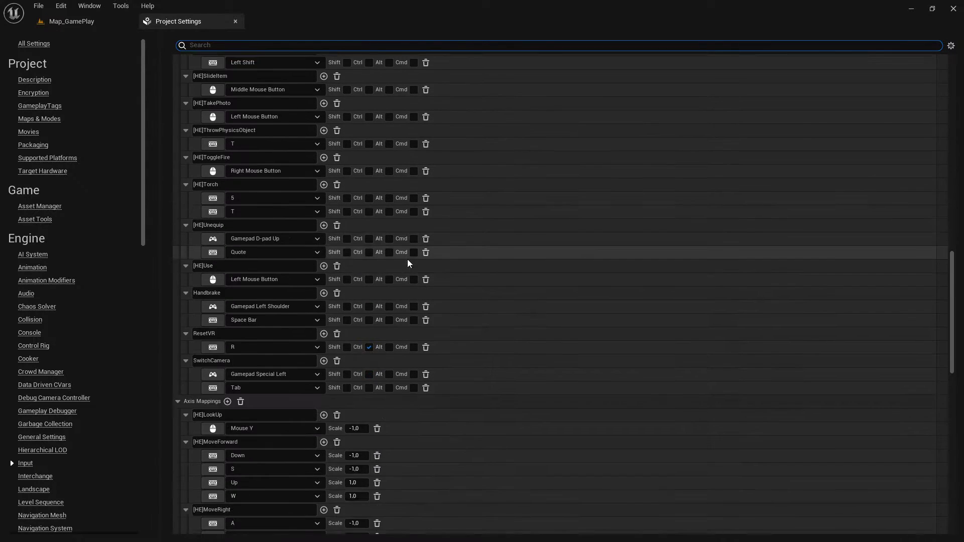
scroll(412, 252, "up", 15)
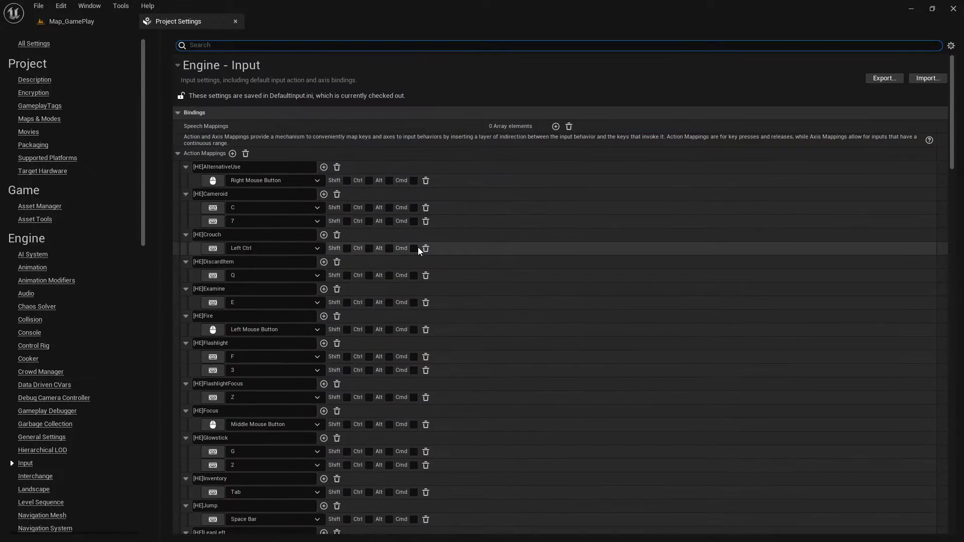
left_click(78, 22)
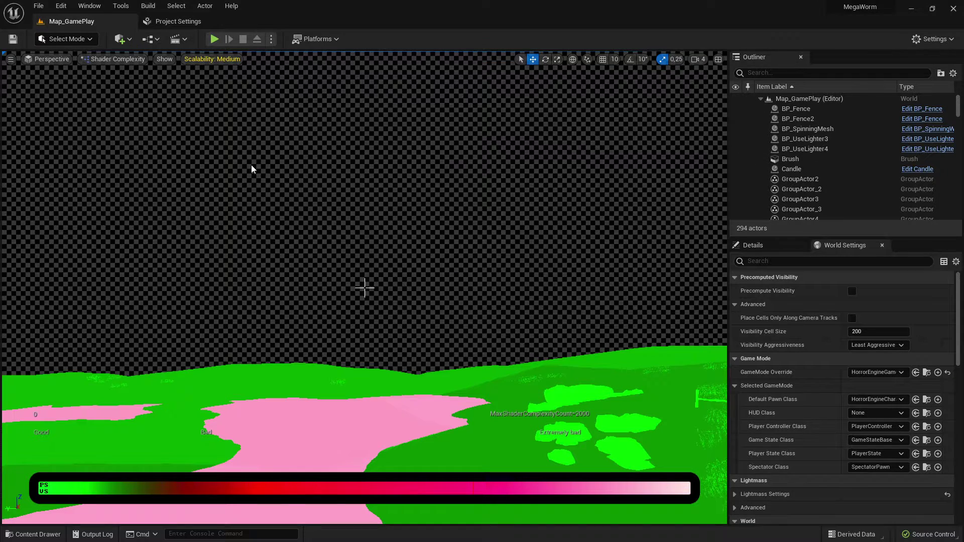
left_click(194, 22)
left_click(239, 21)
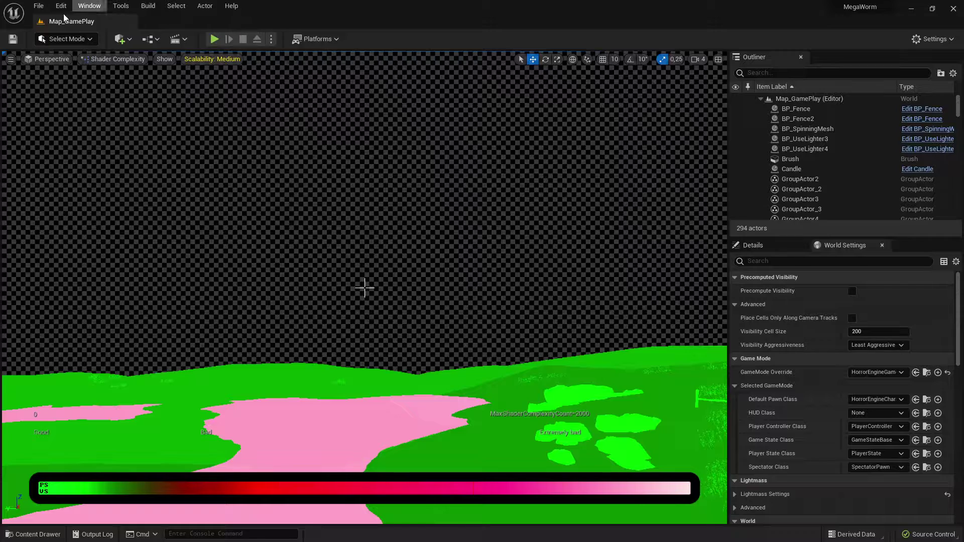
Search the Editor Preferences for "key", look through the matching keyboard shortcuts, and close the preferences
left_click(61, 6)
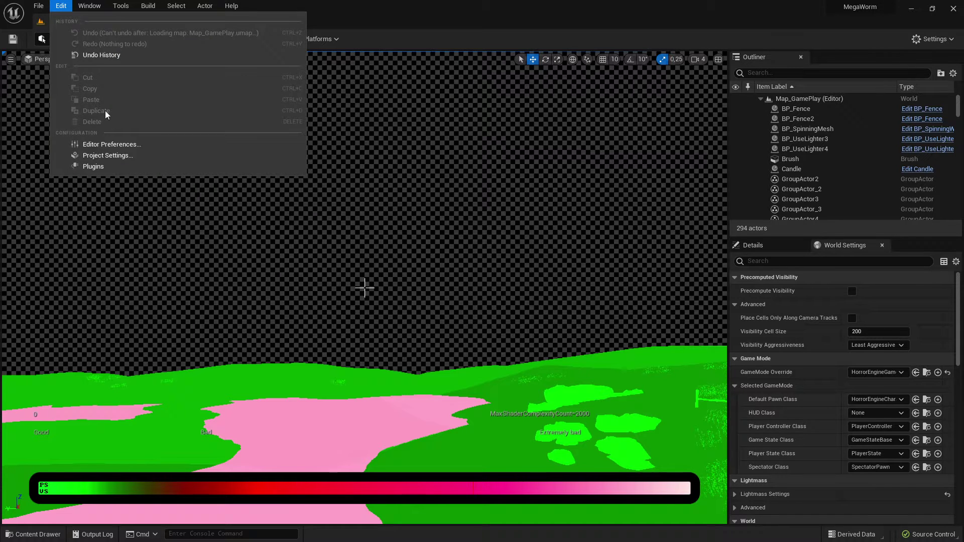
left_click(129, 144)
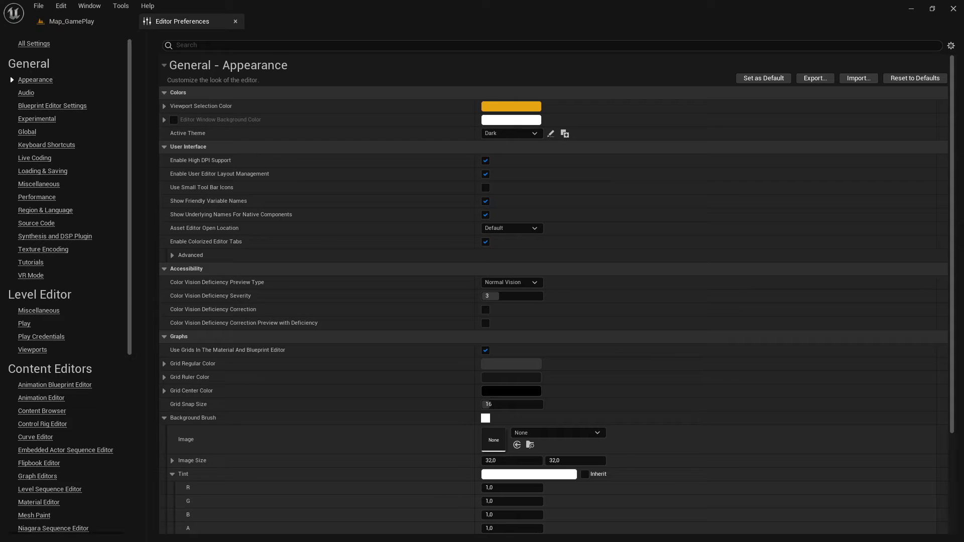
left_click(226, 44)
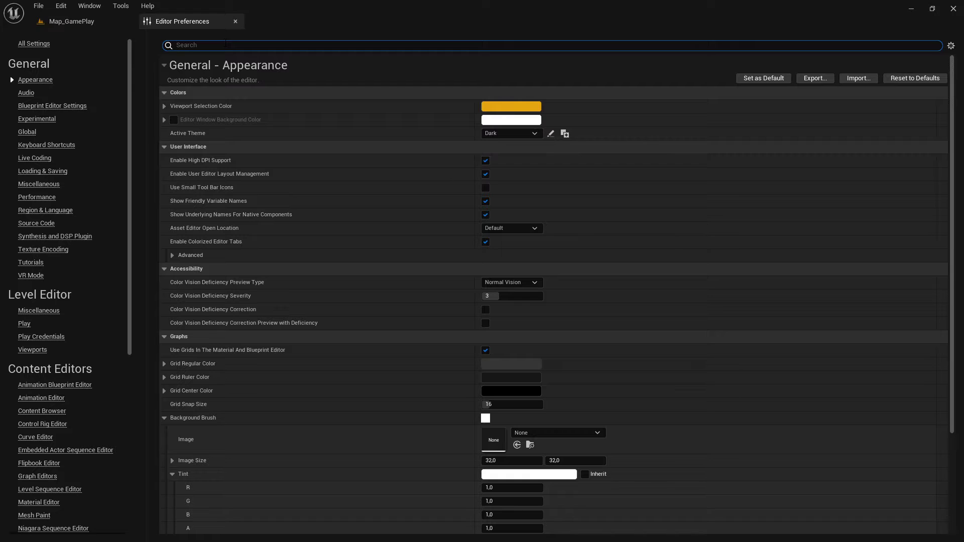
type("key")
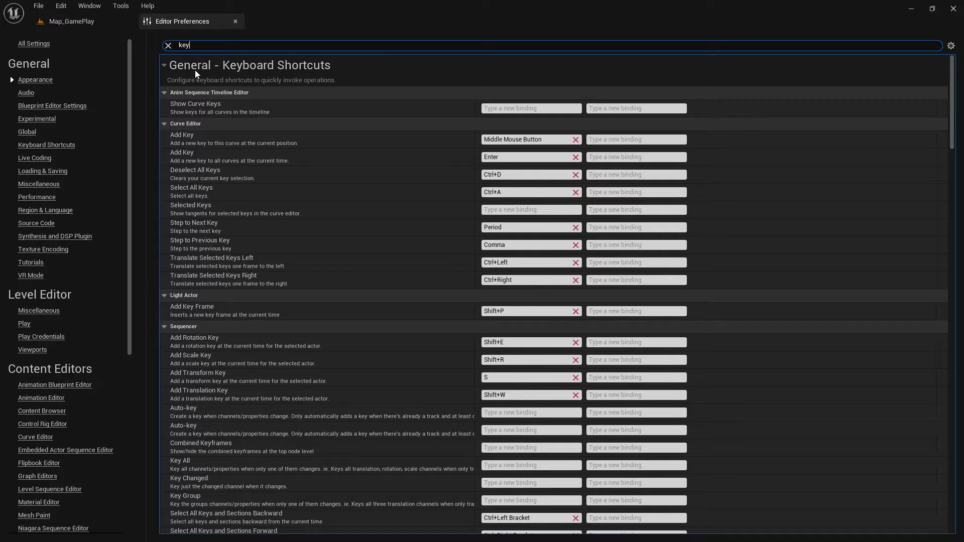
scroll(522, 206, "down", 5)
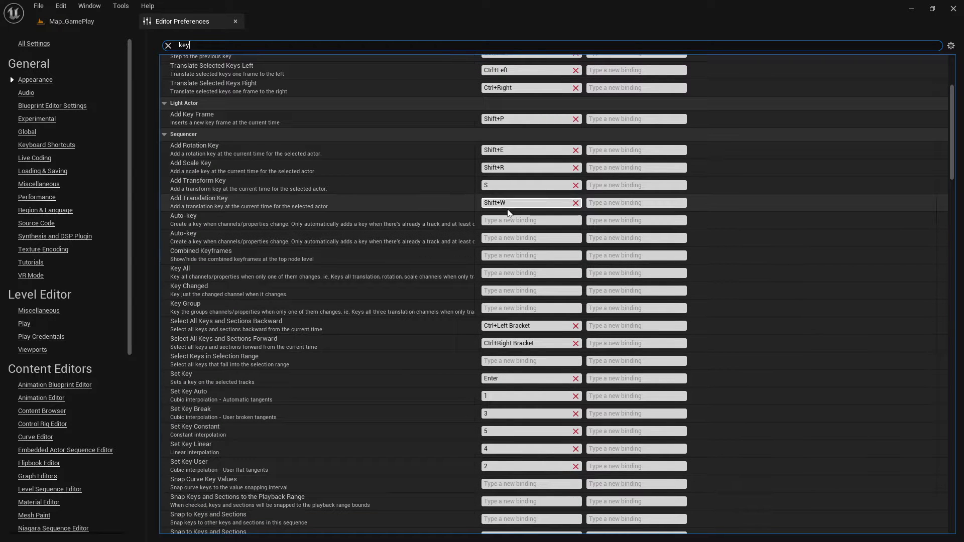
scroll(538, 290, "down", 2)
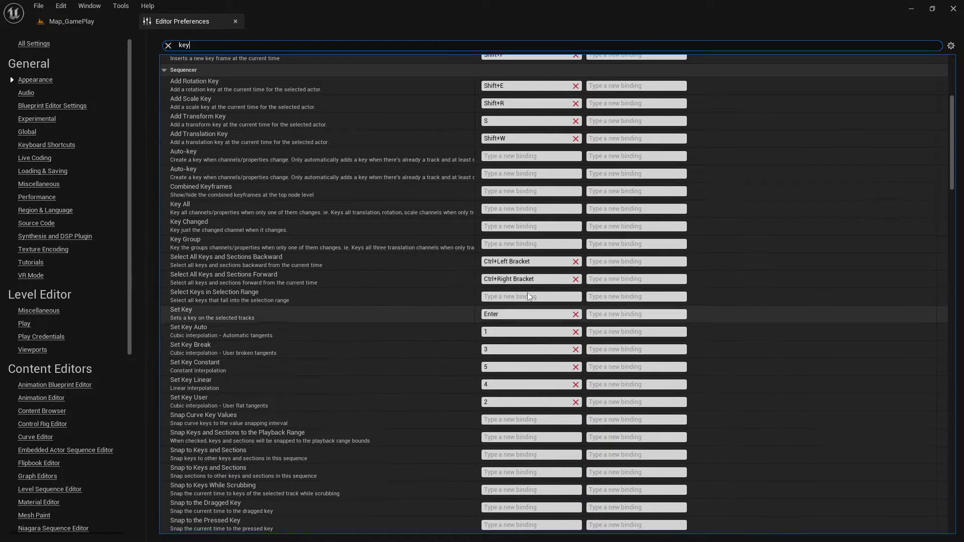
scroll(532, 339, "down", 3)
scroll(531, 339, "up", 3)
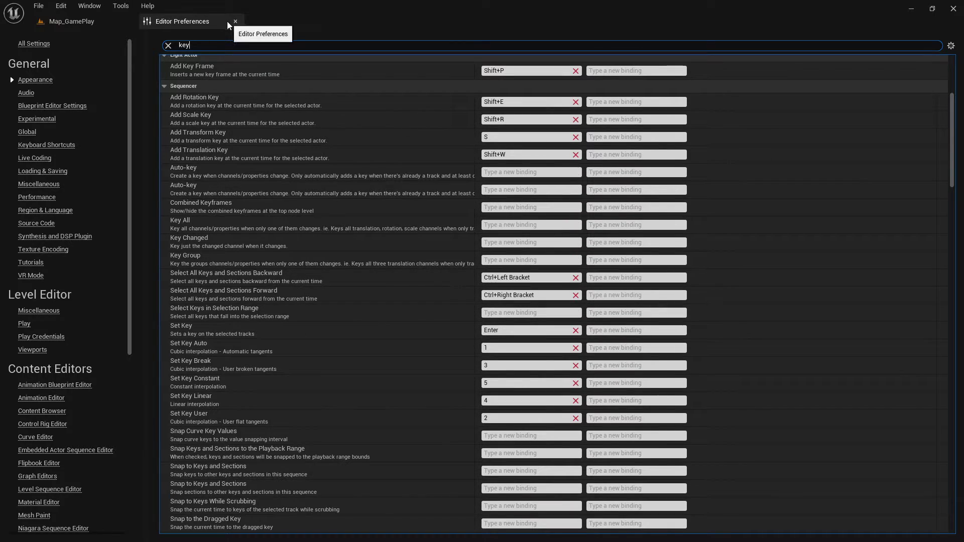
key("ctrl+F4")
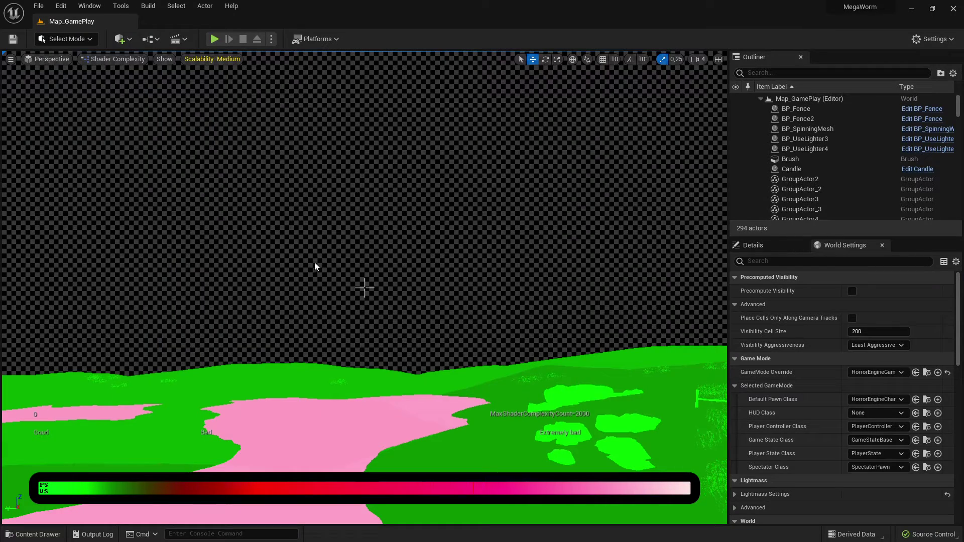
View the open-framed barn and surrounding field in Shader Complexity, and set the viewport back to Lit
right_click_drag(315, 262, 327, 273)
right_click_drag(301, 194, 489, 197)
key("w")
right_click_drag(336, 201, 194, 101)
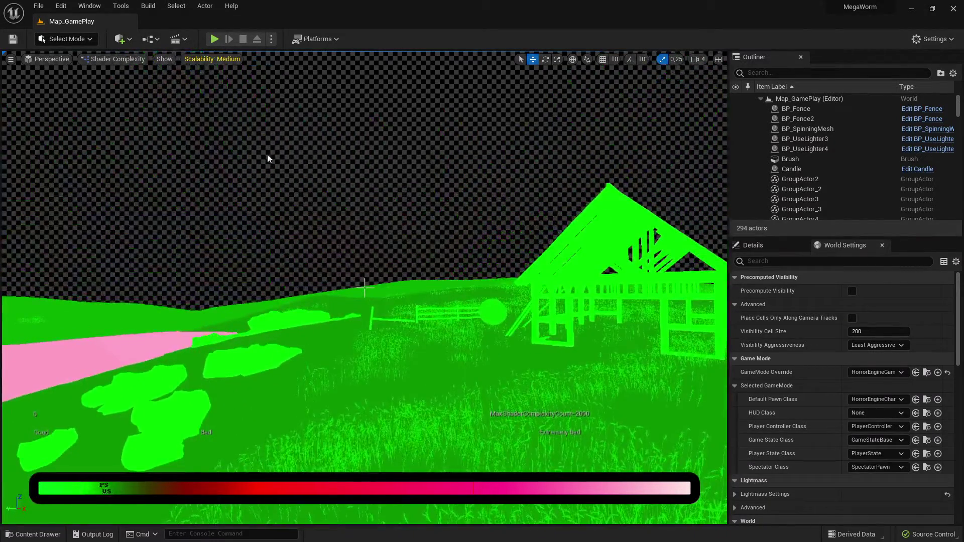
right_click_drag(241, 142, 299, 118)
right_click_drag(279, 151, 135, 85)
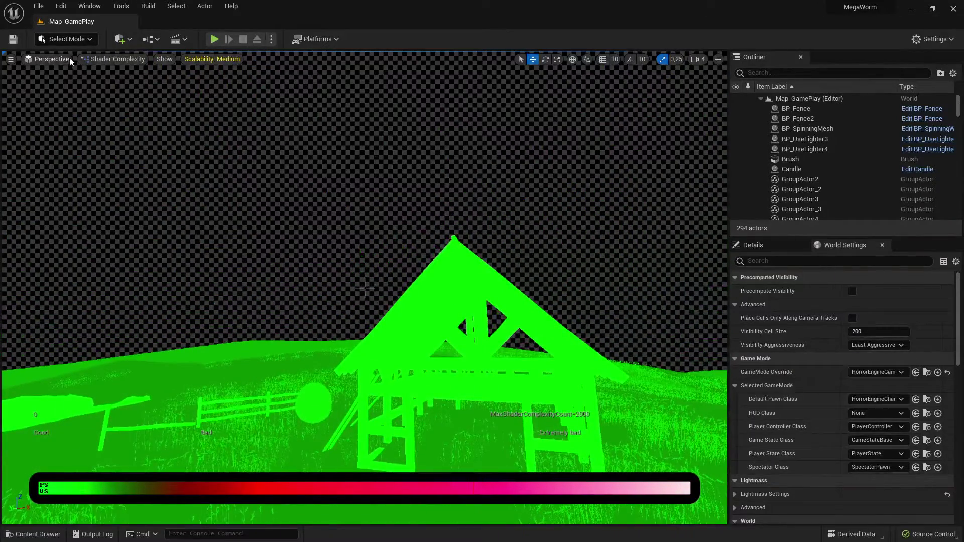
left_click(114, 62)
left_click(124, 84)
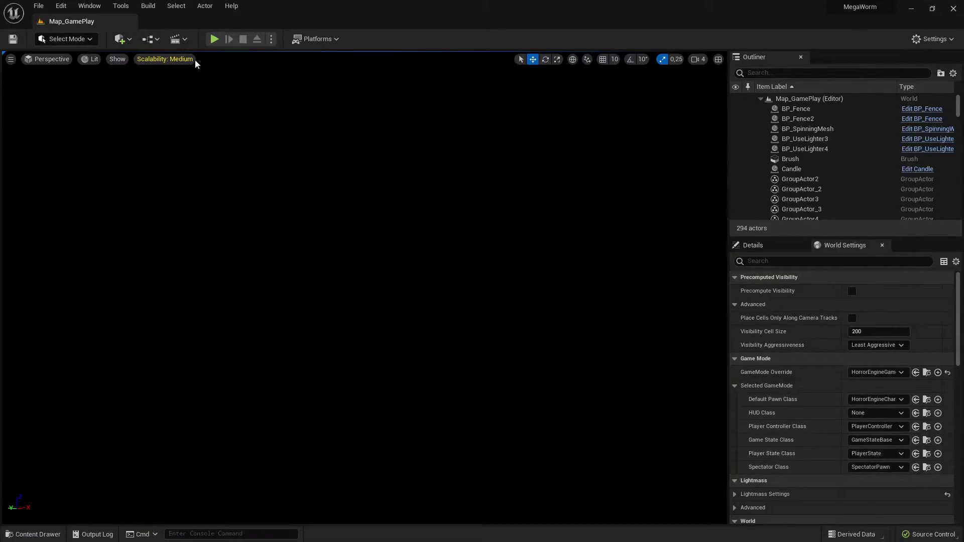
Play the level in the editor and walk through the lantern-lit barn interior beside its door
left_click(215, 40)
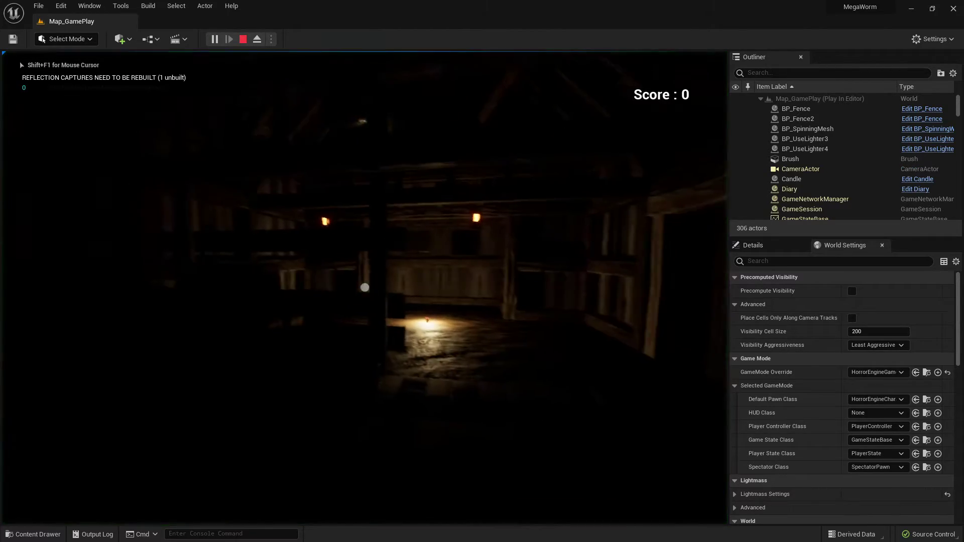
key("w")
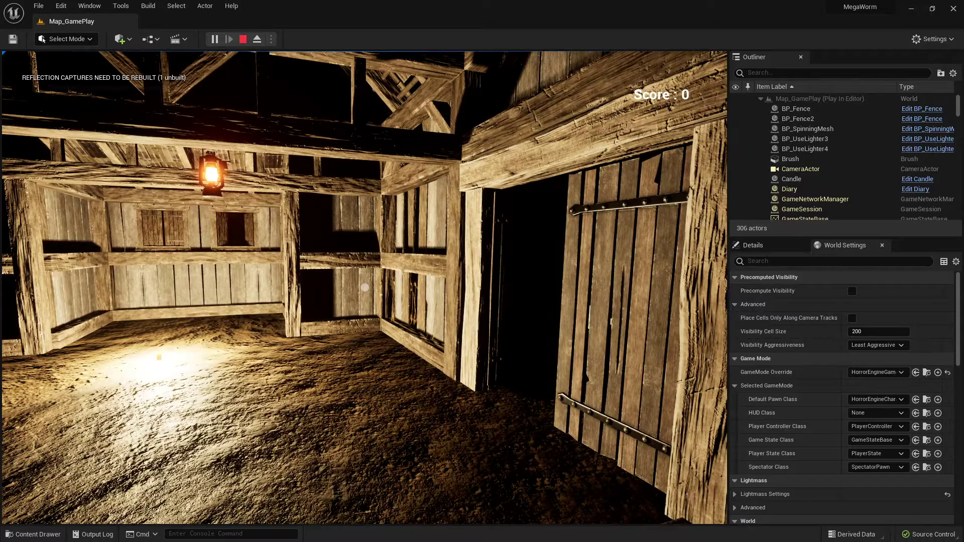
key("w")
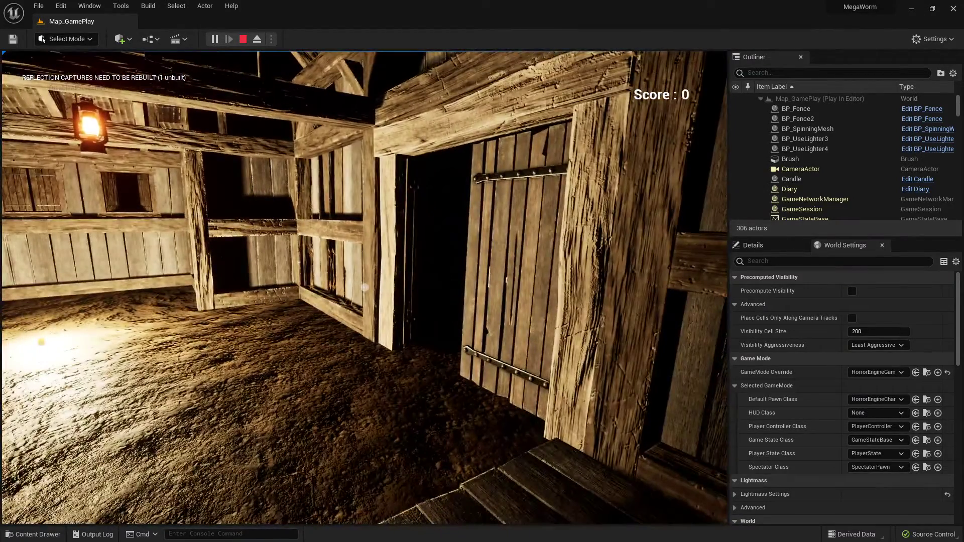
During play, show the barn interior in Wireframe and Unlit view modes, and return to Lit
key("F1")
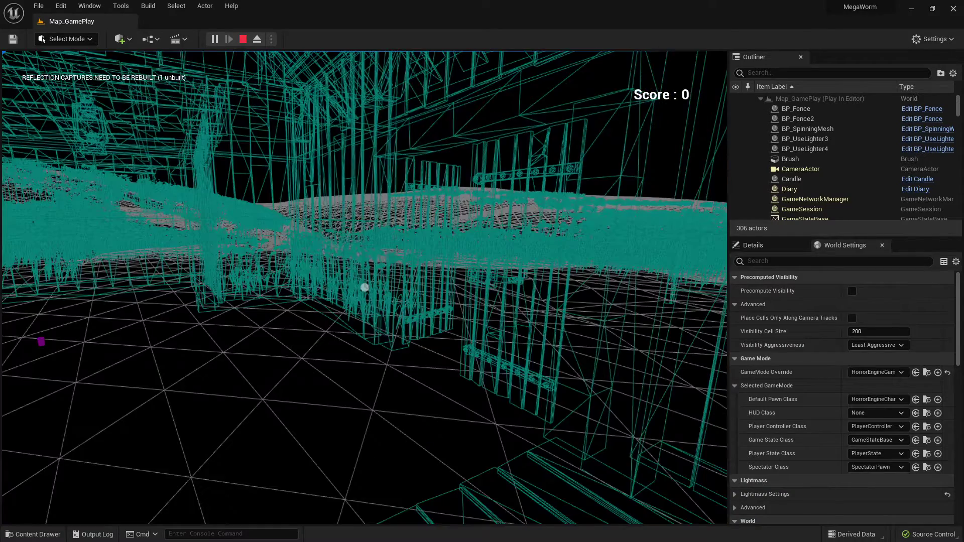
key("w")
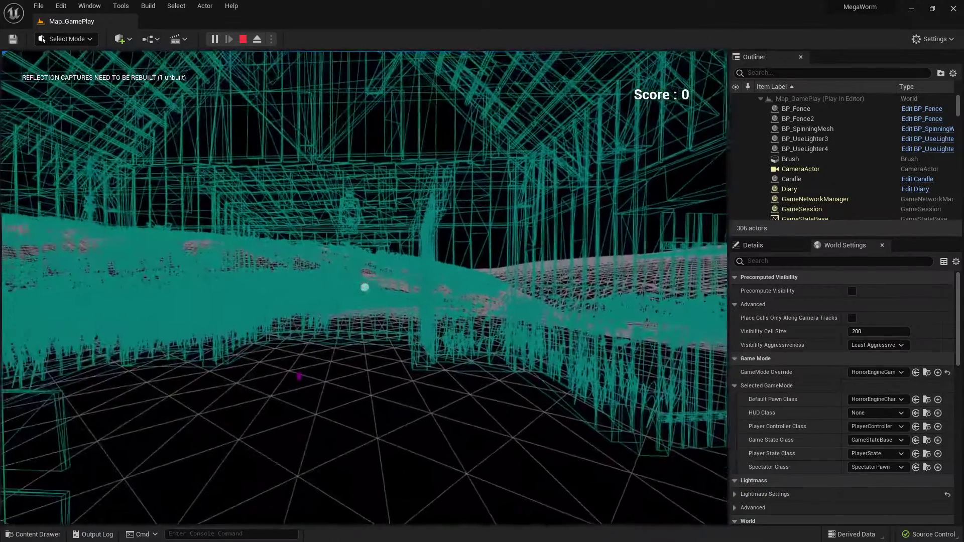
key("F3")
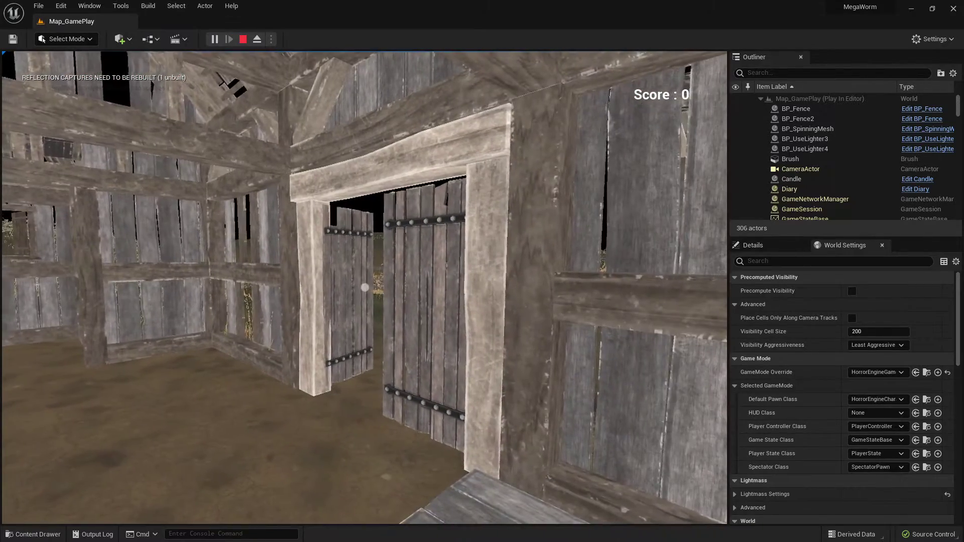
key("F3")
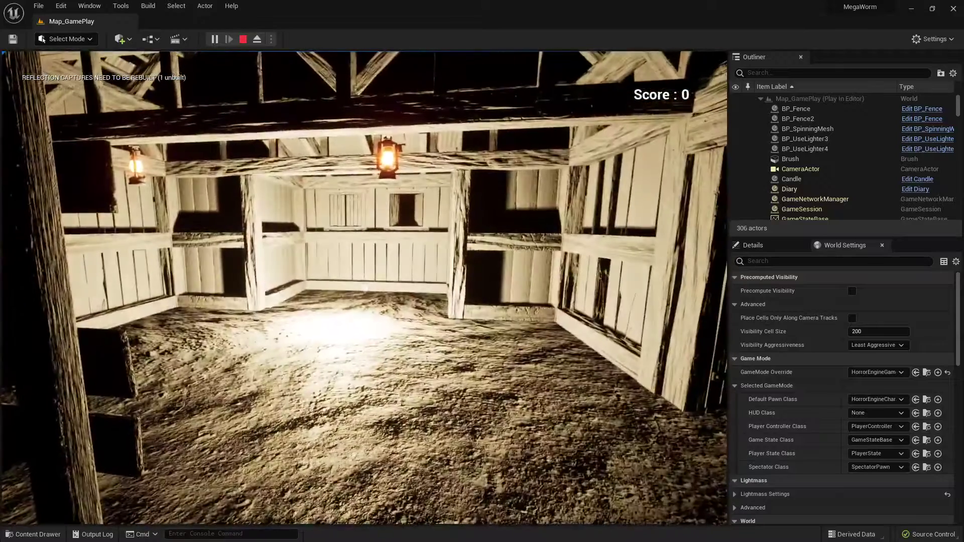
Examine the shader complexity in play from inside the barn out to the yard, and switch the game view back to Lit
key("F5")
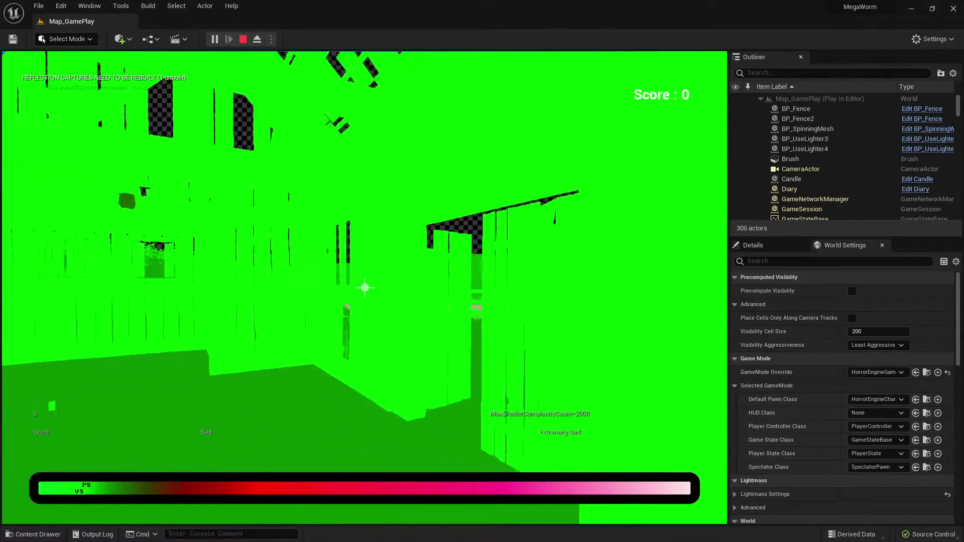
key("w")
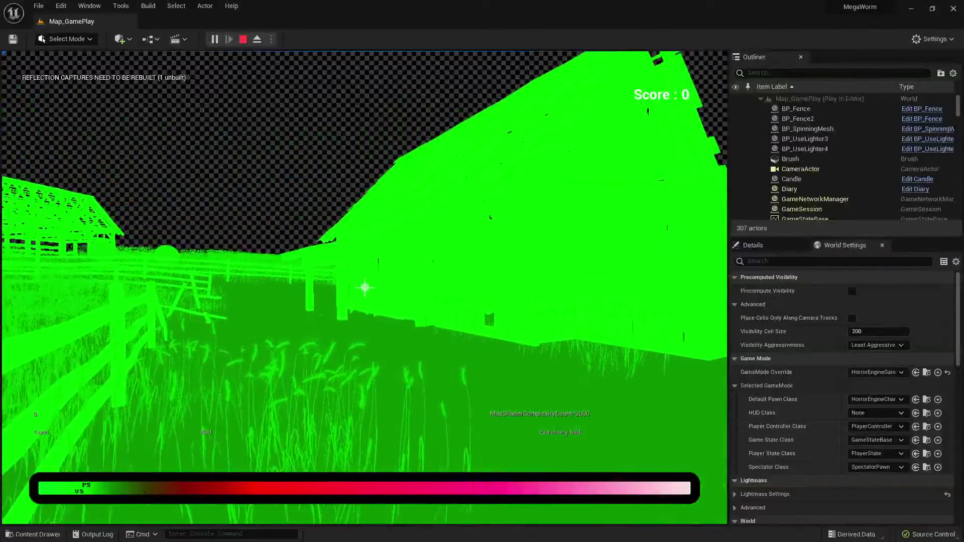
key("F3")
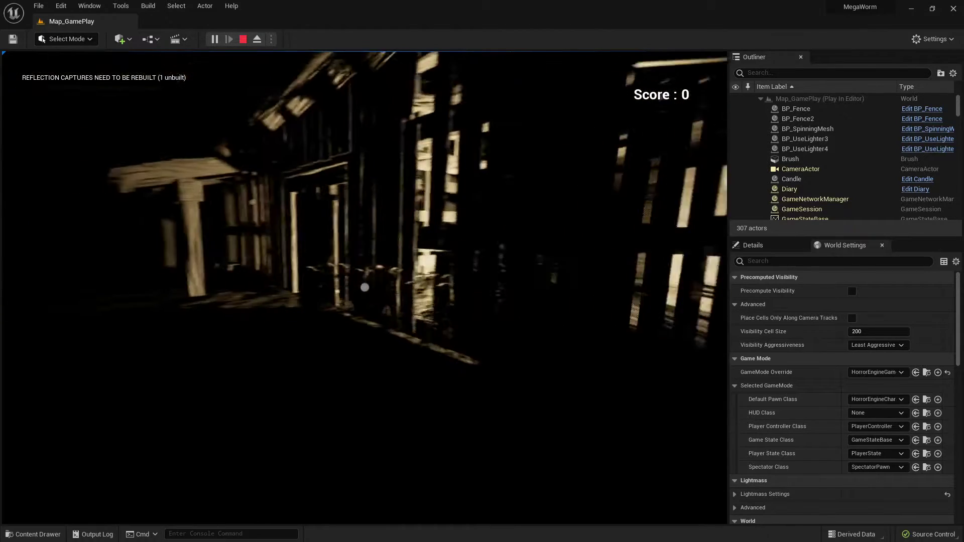
key("w")
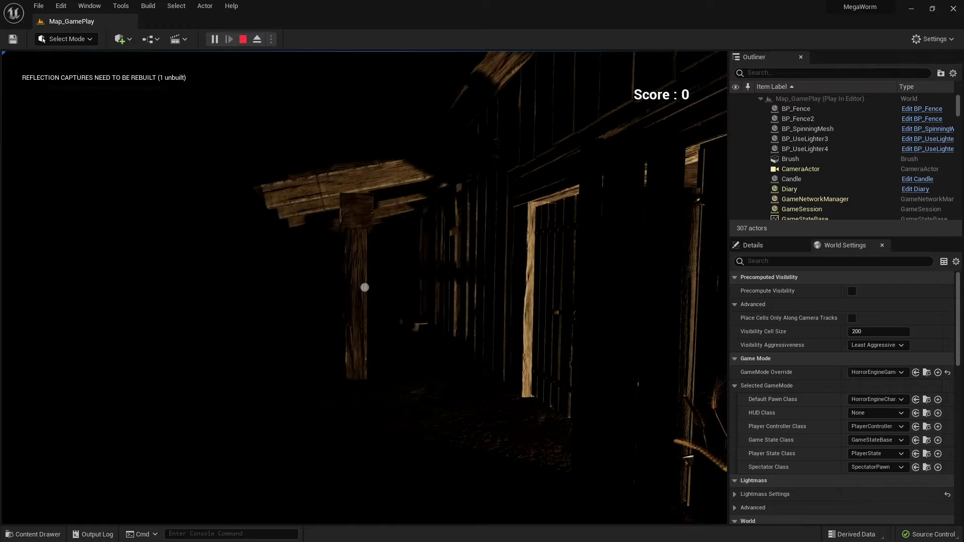
Compare the barn exterior, field and windmill in Unlit and Wireframe during play, and return to Lit at the barn entrance
key("F2")
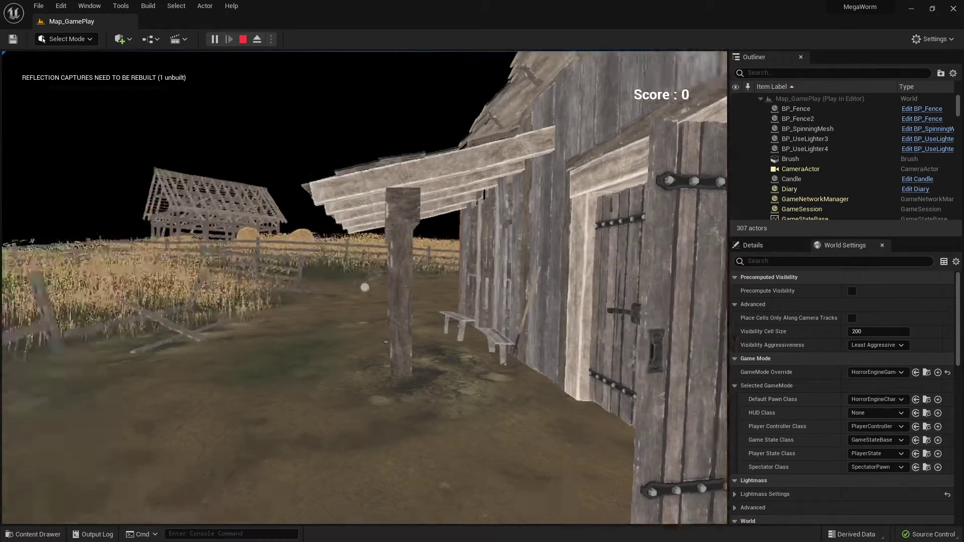
key("F1")
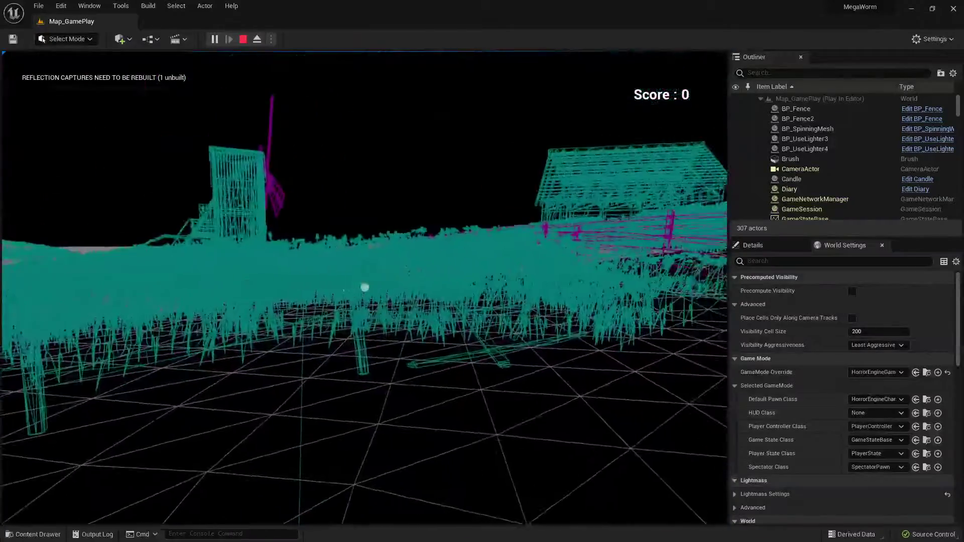
key("F3")
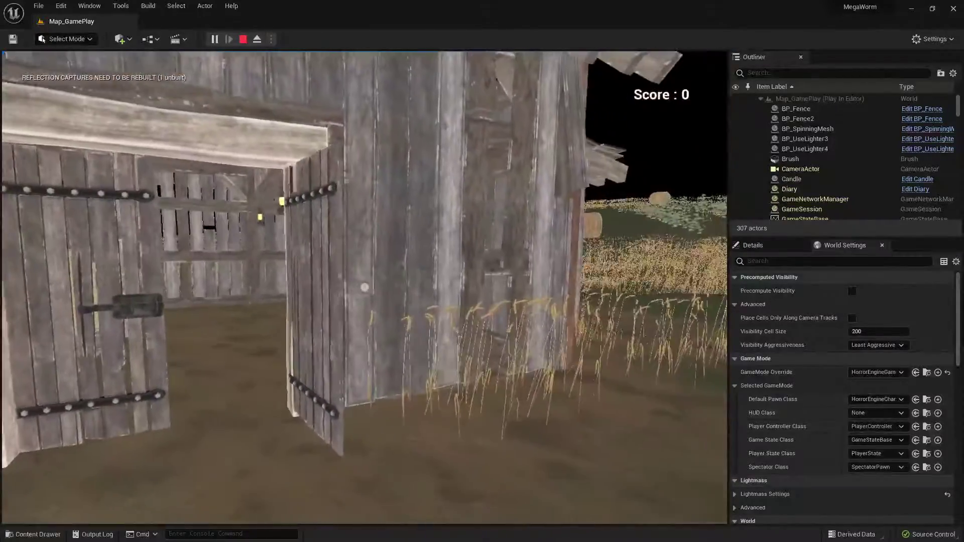
key("F3")
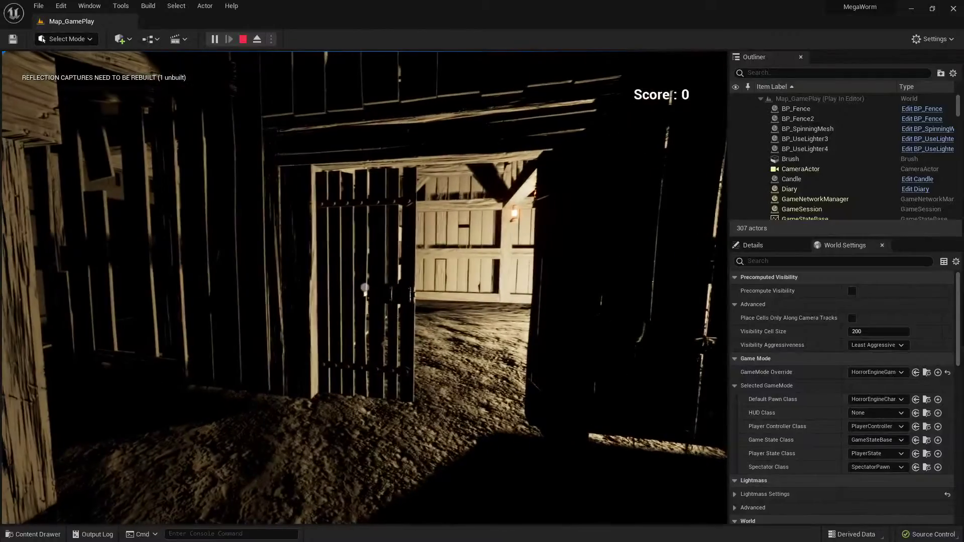
Walk through the barn to its open doorway during play and switch the game view to Shader Complexity
key("w")
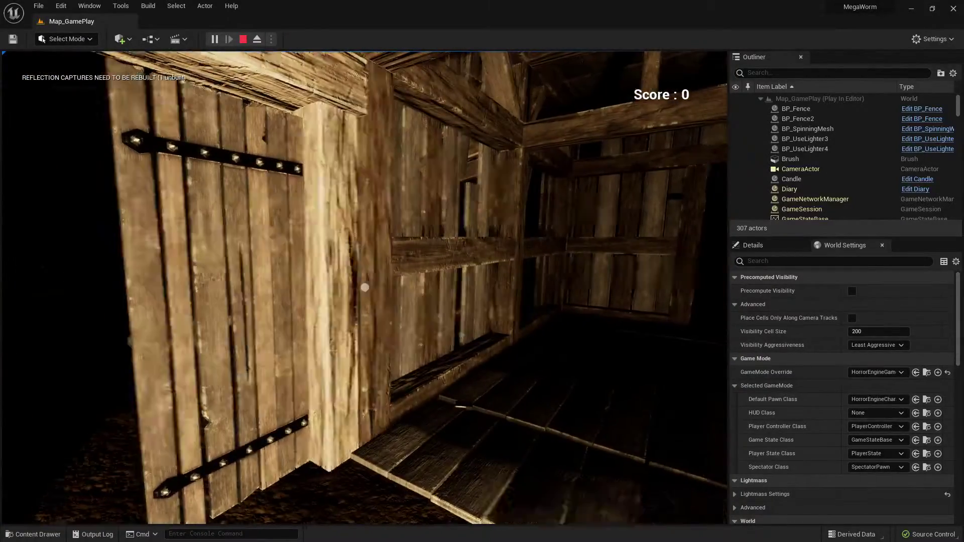
key("w")
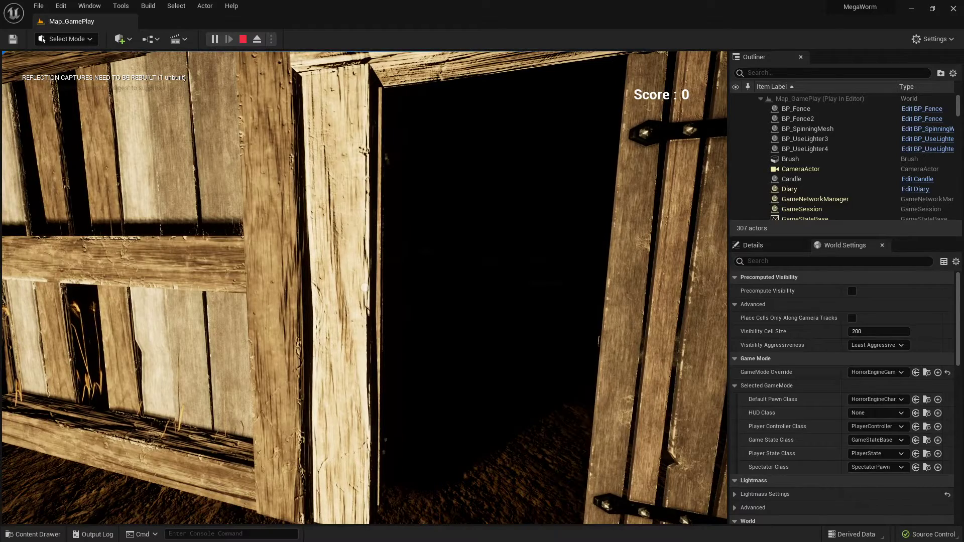
key("d")
key("F2")
key("F3")
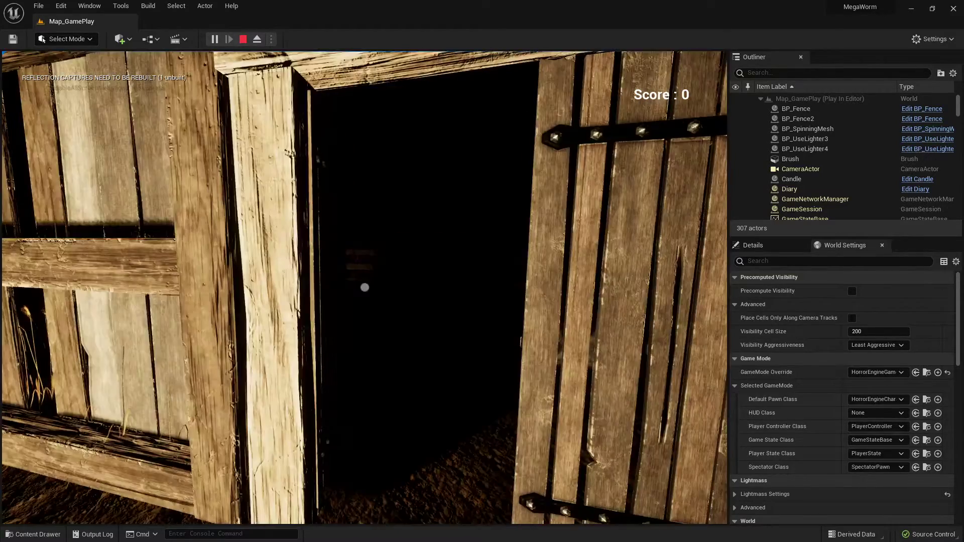
key("F5")
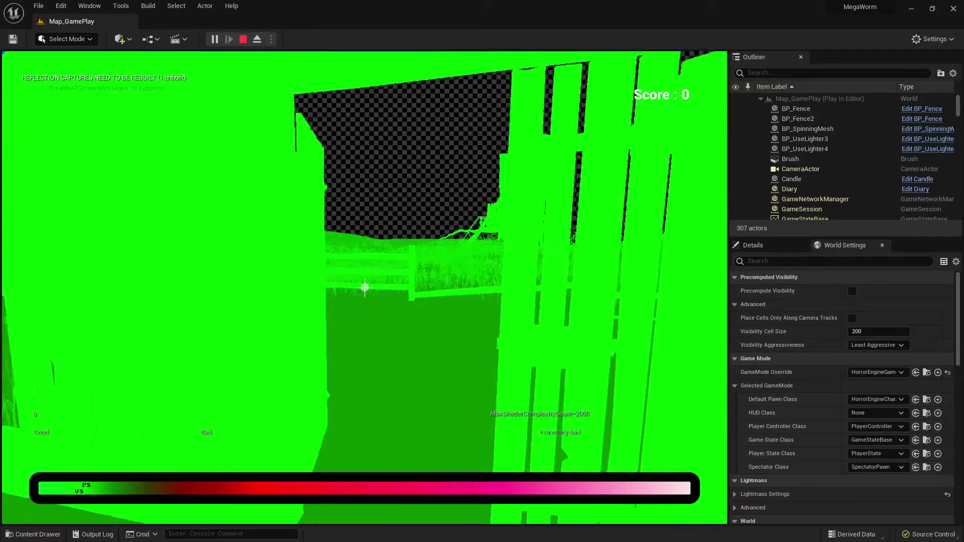
Walk through the fenced field to the water in Shader Complexity view, and quit the game
key("w")
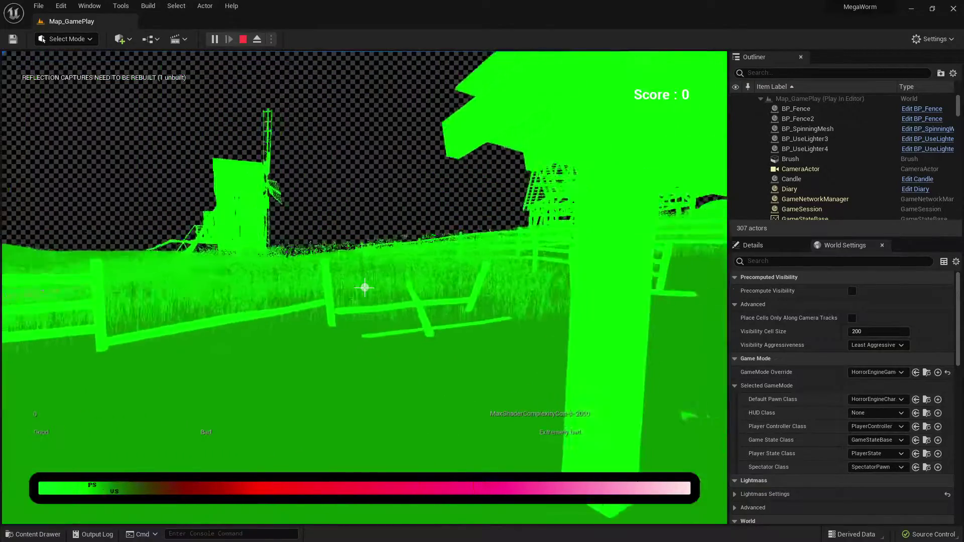
key("w")
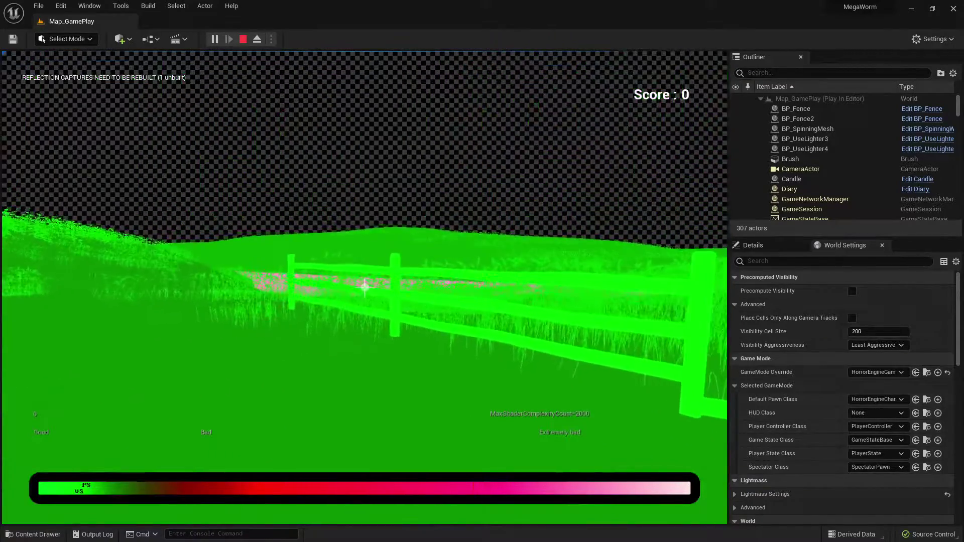
key("w")
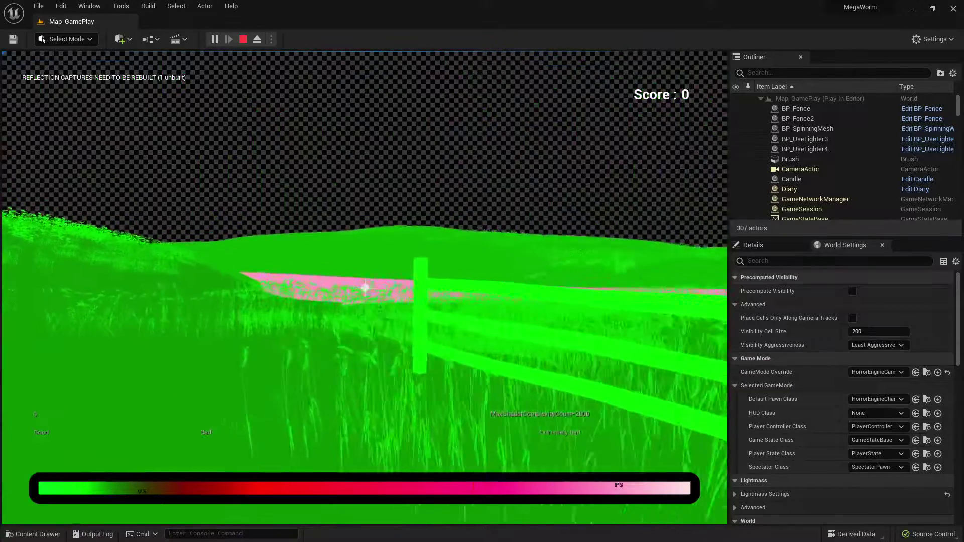
key("w")
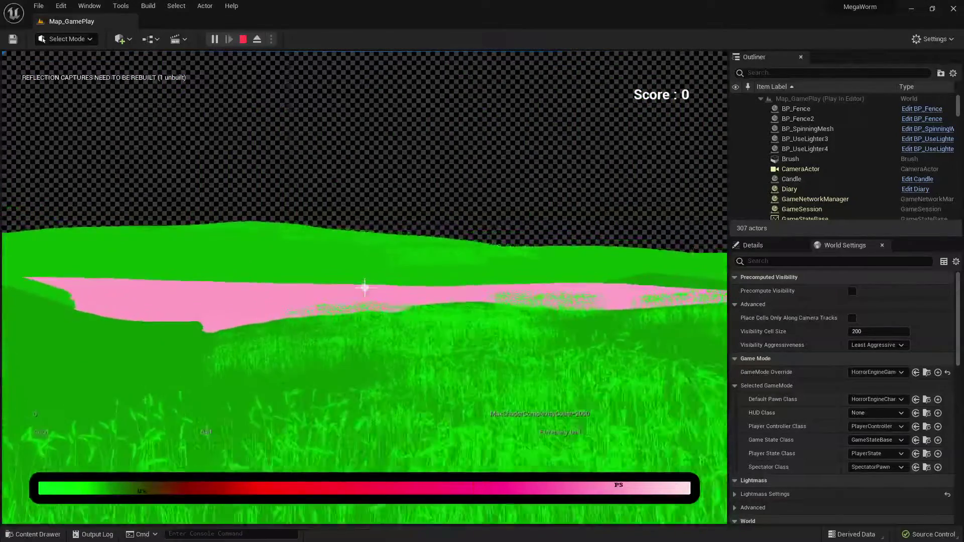
key("w")
key("p")
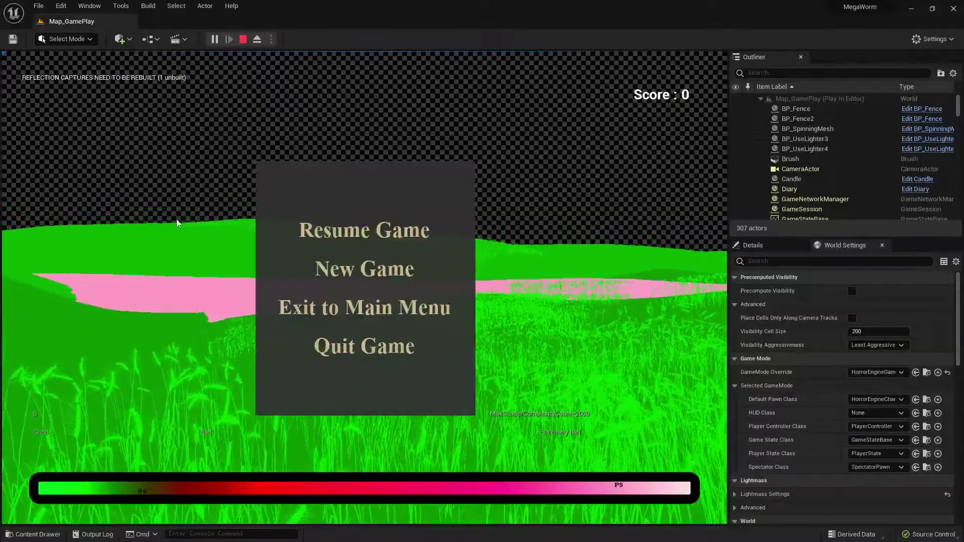
left_click(372, 344)
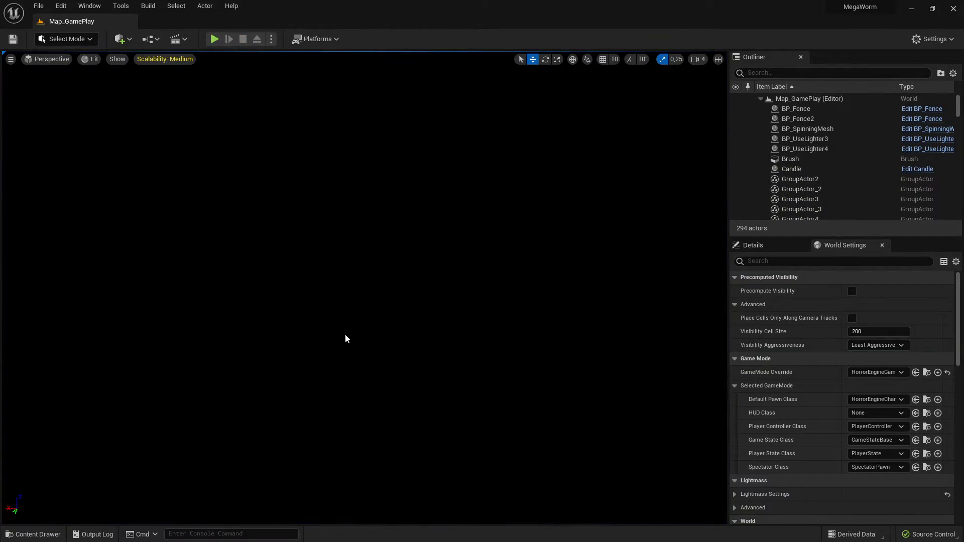
Show the water in Shader Complexity in the editor viewport and inspect it at close range
key("alt+2")
right_click_drag(356, 358, 627, 326)
right_click_drag(437, 354, 422, 352)
key("alt+4")
key("alt+8")
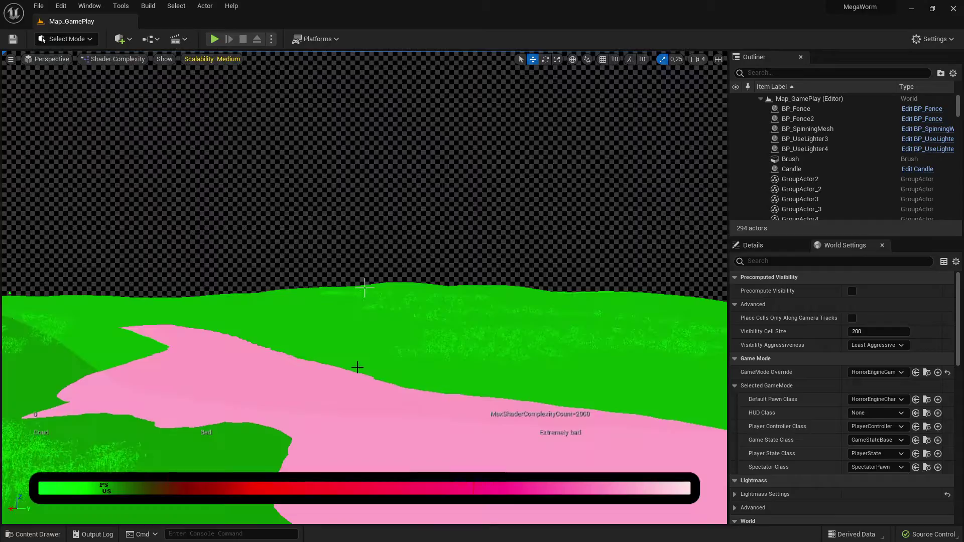
right_click_drag(363, 364, 346, 354)
right_click_drag(365, 287, 364, 287)
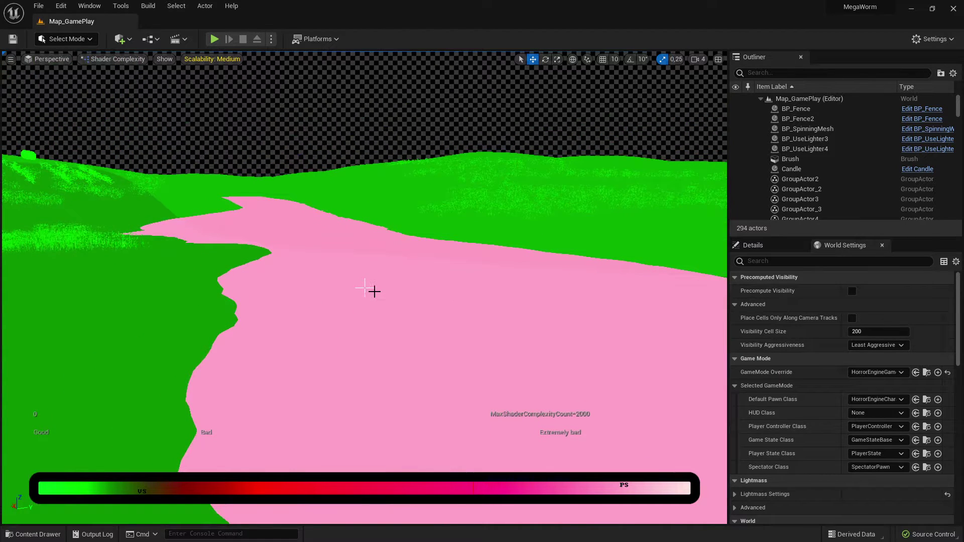
Delete the water surface from the level and save the map
left_click(374, 316)
right_click_drag(385, 316, 430, 312)
right_click_drag(508, 288, 507, 288)
key("Delete")
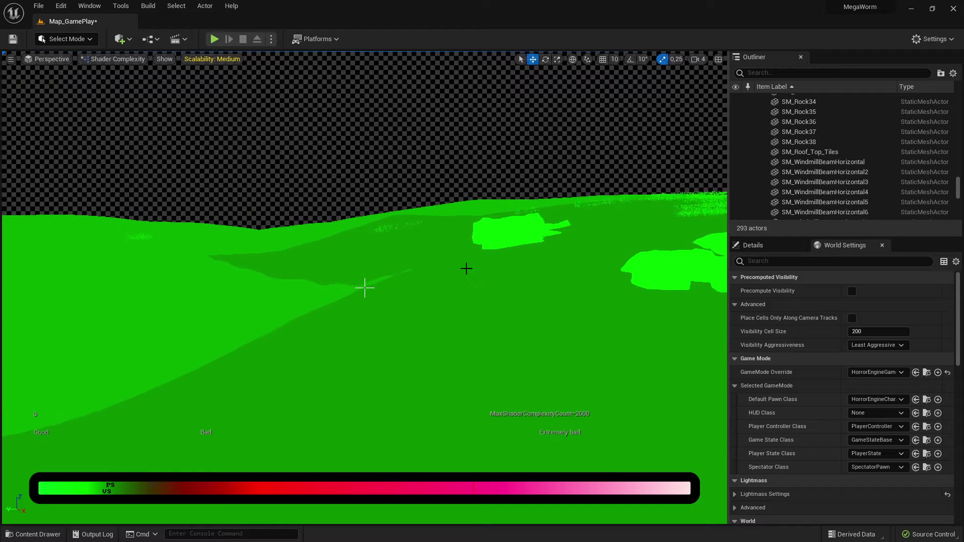
key("ctrl+s")
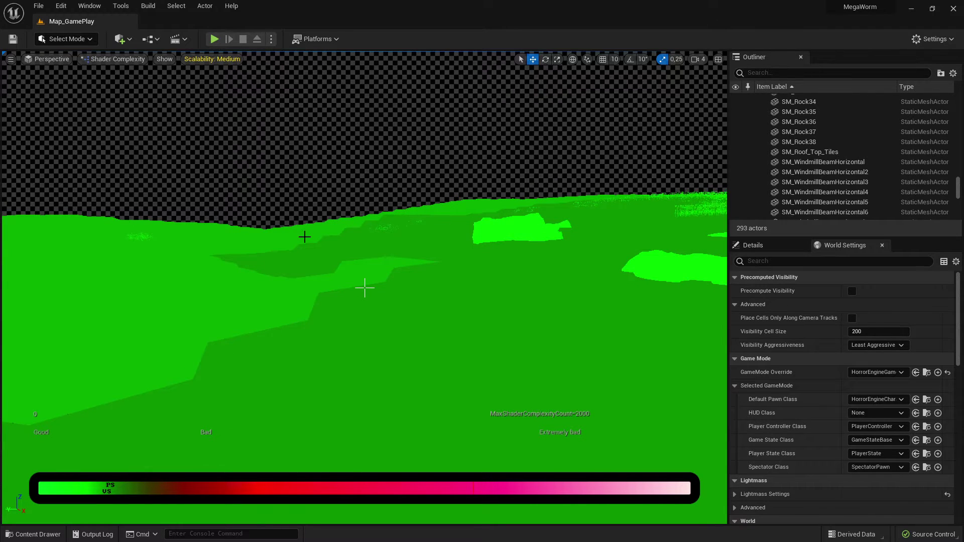
Compare the terrain without water in Wireframe, Unlit and Lit in the editor viewport, and return to Unlit
key("F1")
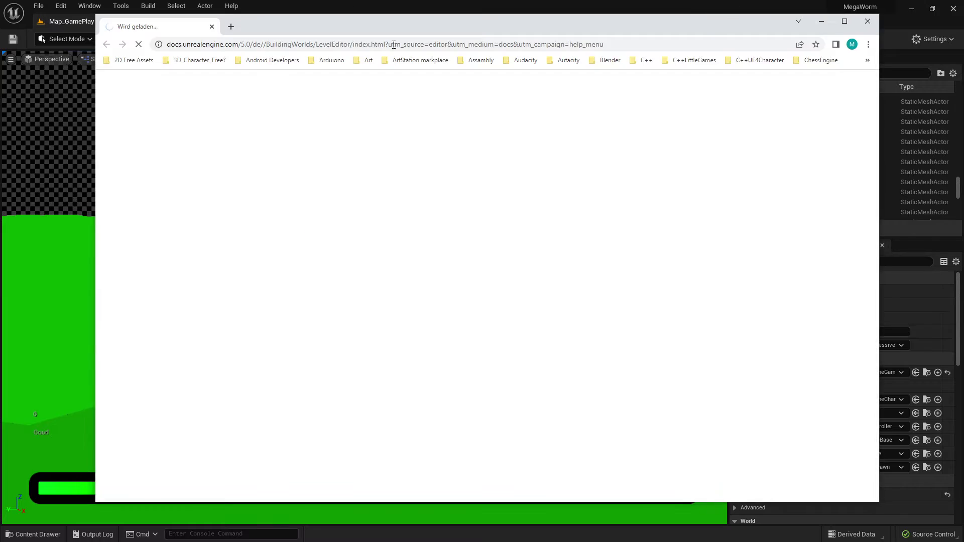
left_click(872, 25)
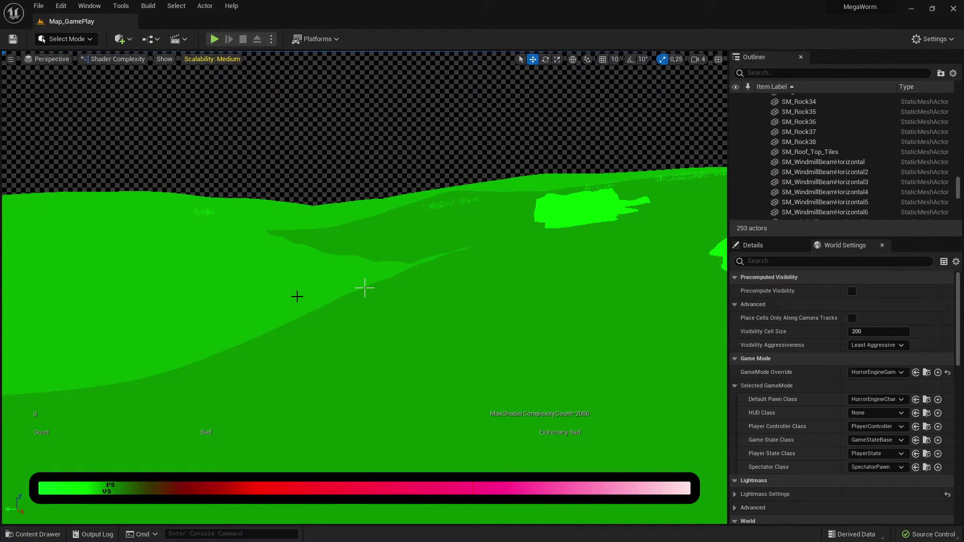
key("alt+2")
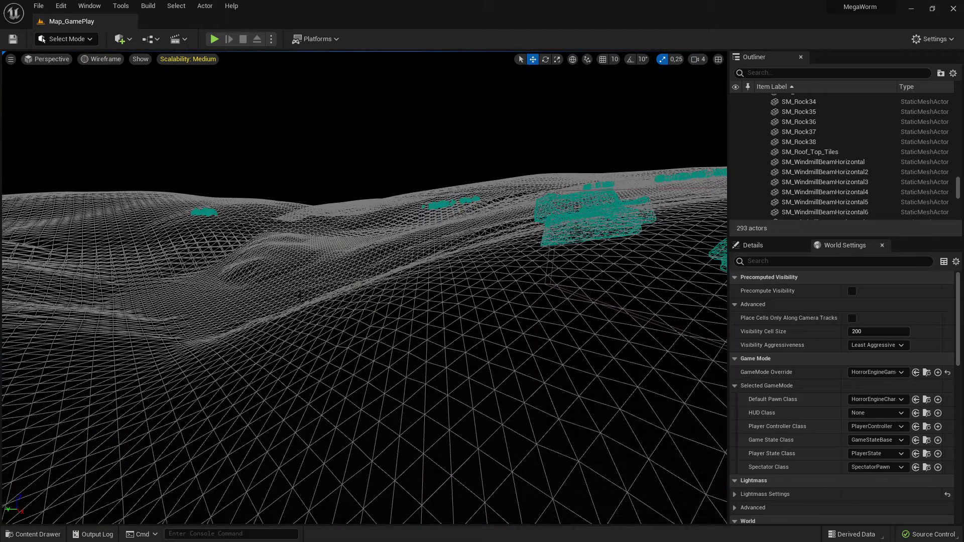
key("alt+3")
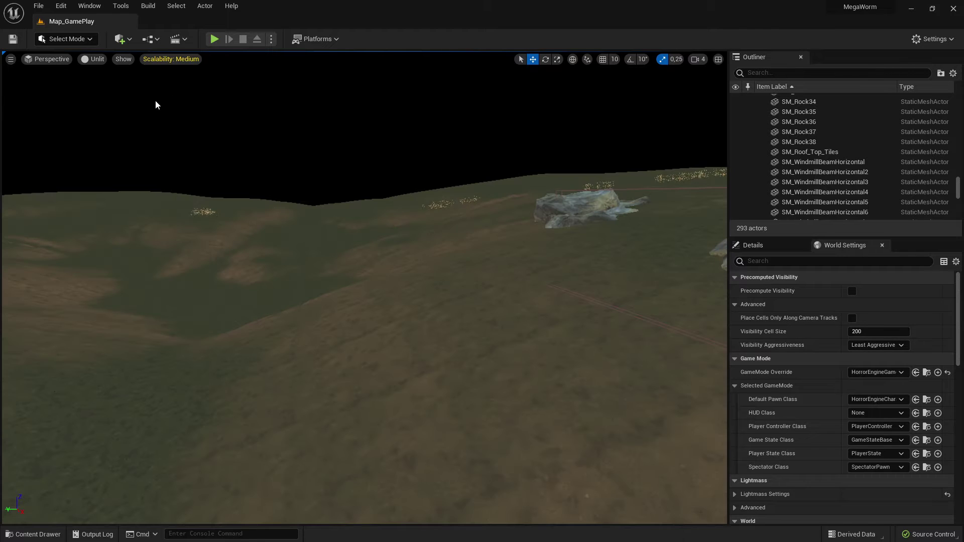
key("alt+4")
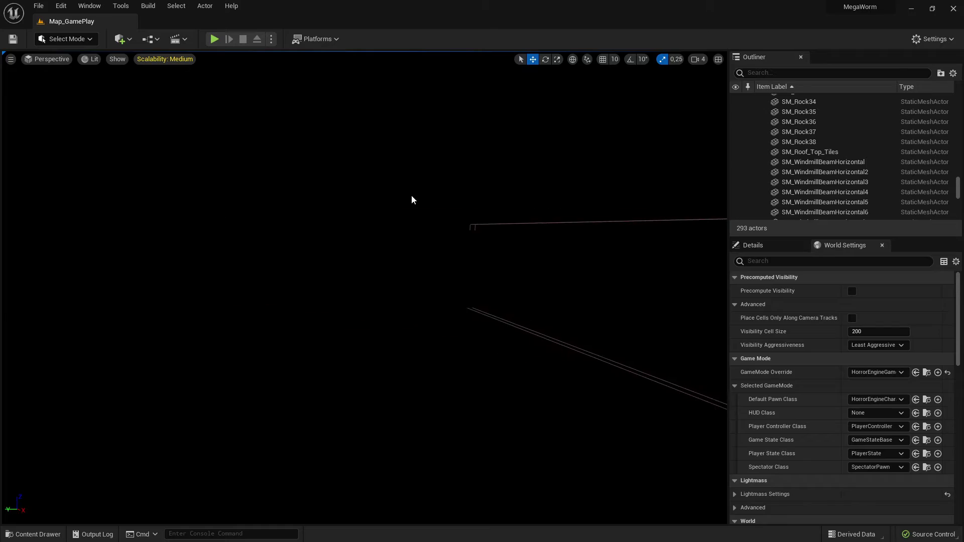
key("alt+3")
Examine the former lakebed in Unlit view, including its jetty, rocks, wheat fields and nearby barn
right_click_drag(411, 195, 256, 209)
key("w")
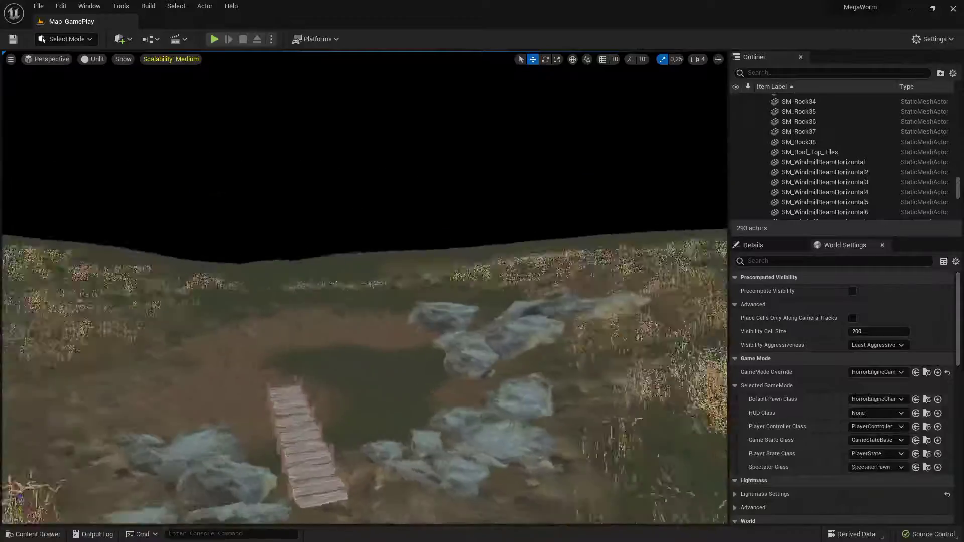
mouse_move(506, 319)
right_mouse_down()
mouse_move(552, 318)
mouse_move(506, 319)
right_mouse_up()
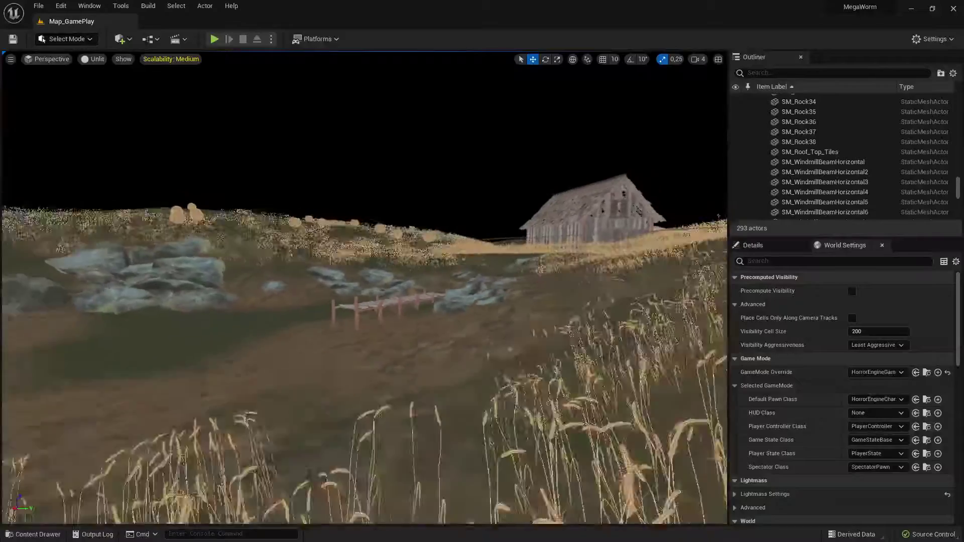
right_click_drag(506, 319, 506, 318)
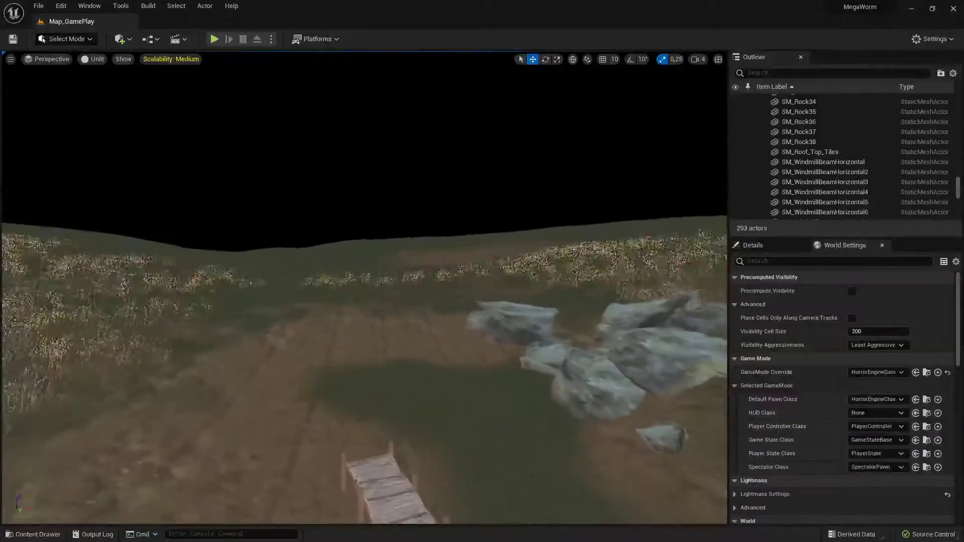
right_click_drag(364, 287, 412, 356)
key("w")
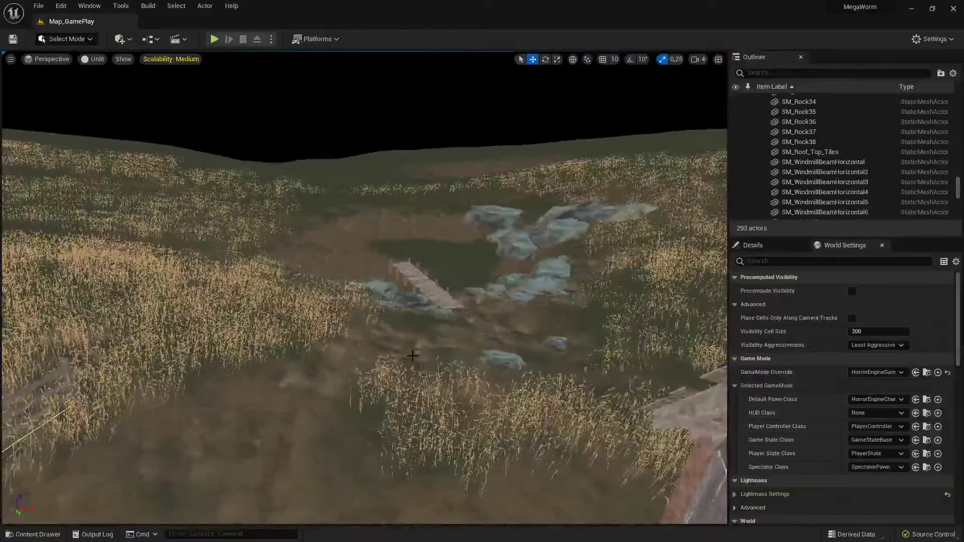
right_click_drag(413, 356, 703, 351)
key("w")
key("w")
right_click_drag(552, 346, 265, 350)
key("w")
key("w")
right_click_drag(417, 280, 492, 274)
key("w")
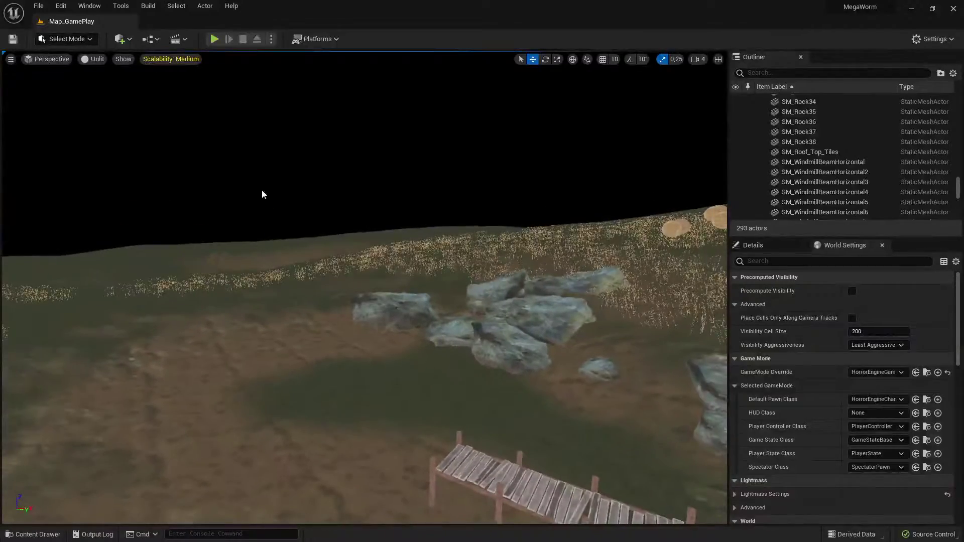
right_click_drag(263, 194, 334, 218)
key("w")
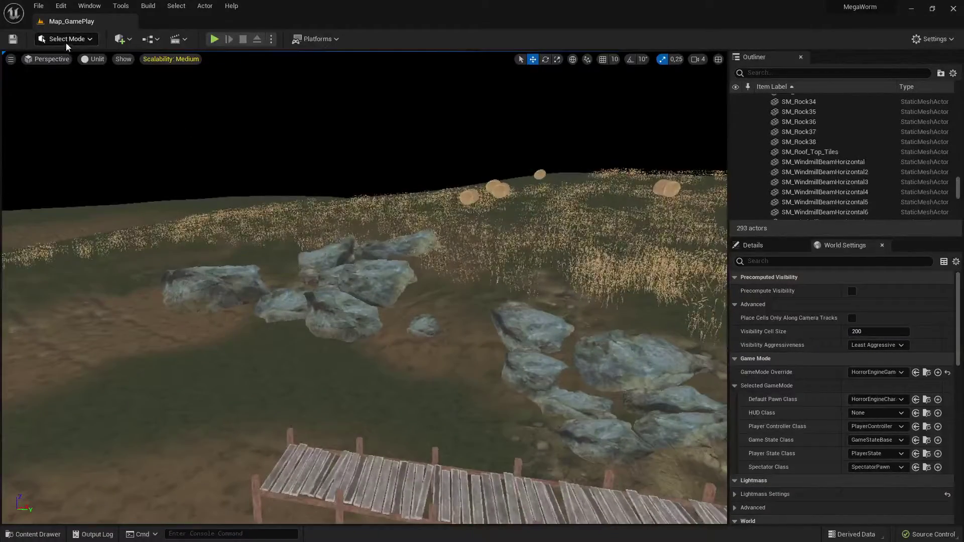
Enter Landscape mode and raise a large hill over the former lakebed with the Sculpt tool
left_click(65, 40)
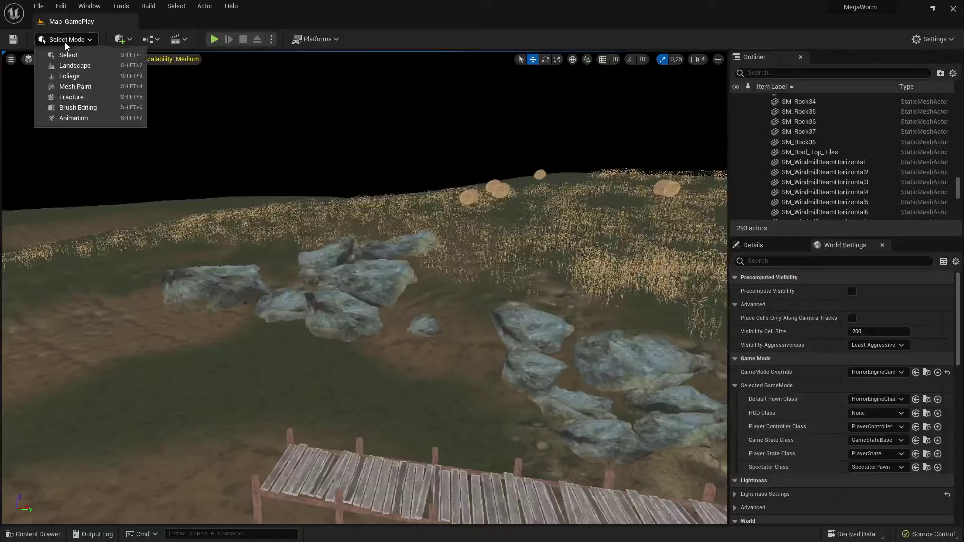
left_click(80, 66)
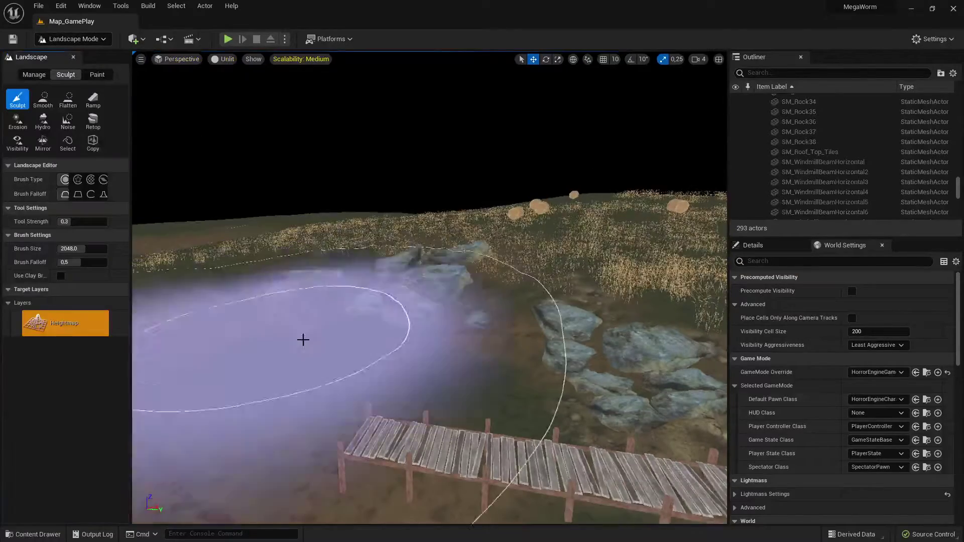
key("s")
right_click_drag(398, 318, 387, 352)
right_click_drag(390, 300, 452, 281)
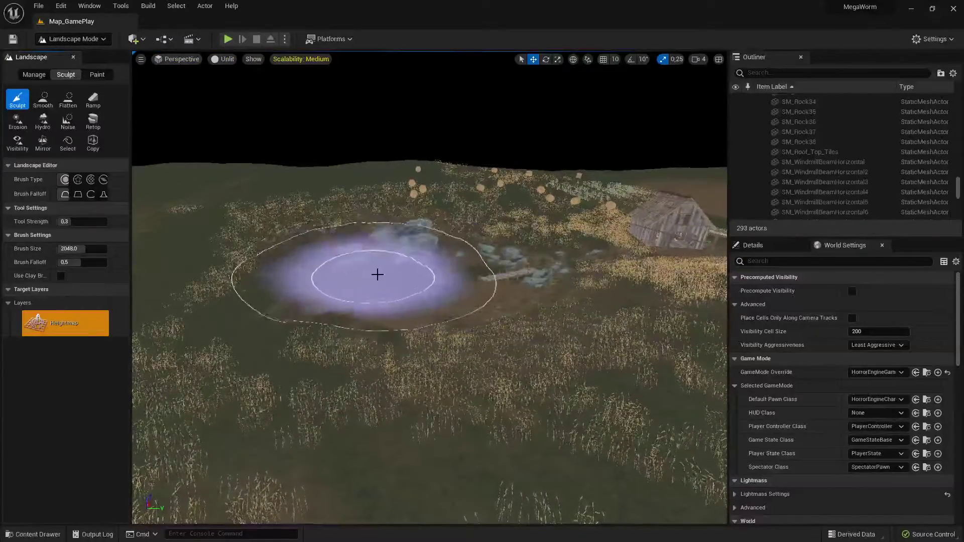
left_click_drag(355, 241, 450, 256)
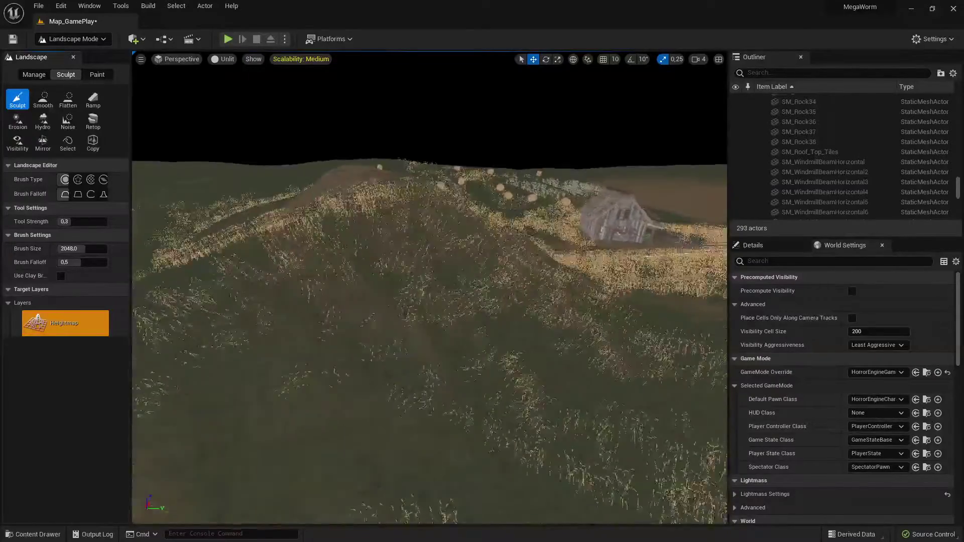
Smooth the slopes and top of the new hill with the Smooth tool
right_click_drag(450, 255, 221, 246)
right_click_drag(430, 271, 572, 272)
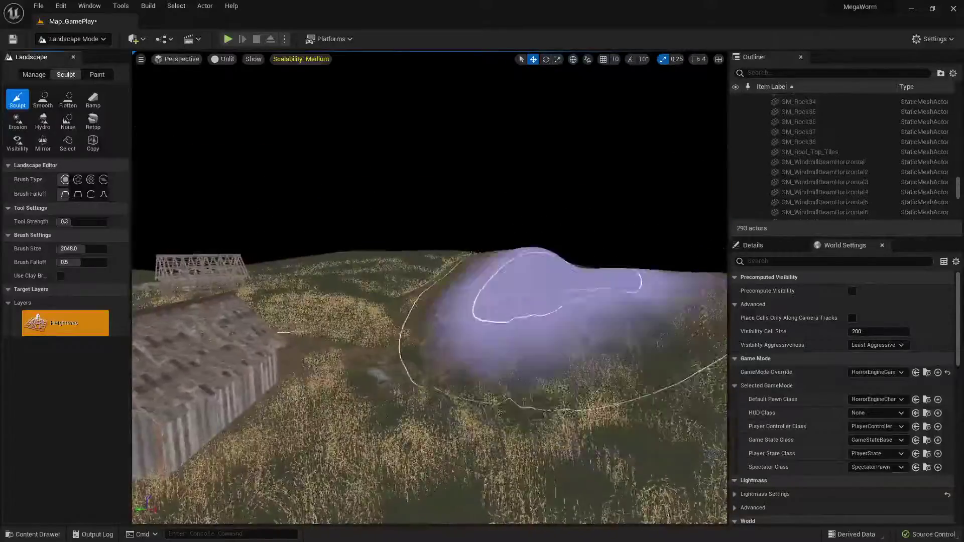
left_click(42, 103)
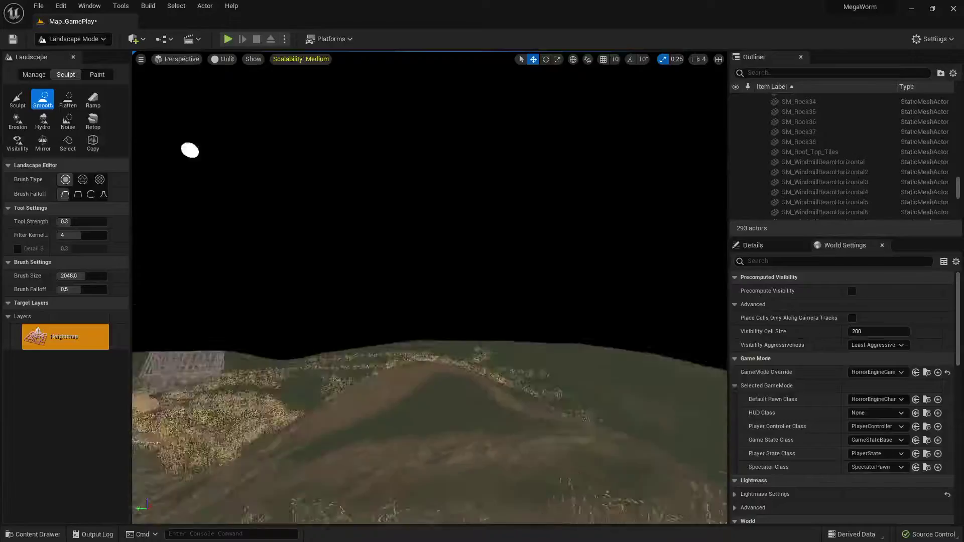
right_click_drag(557, 166, 557, 258)
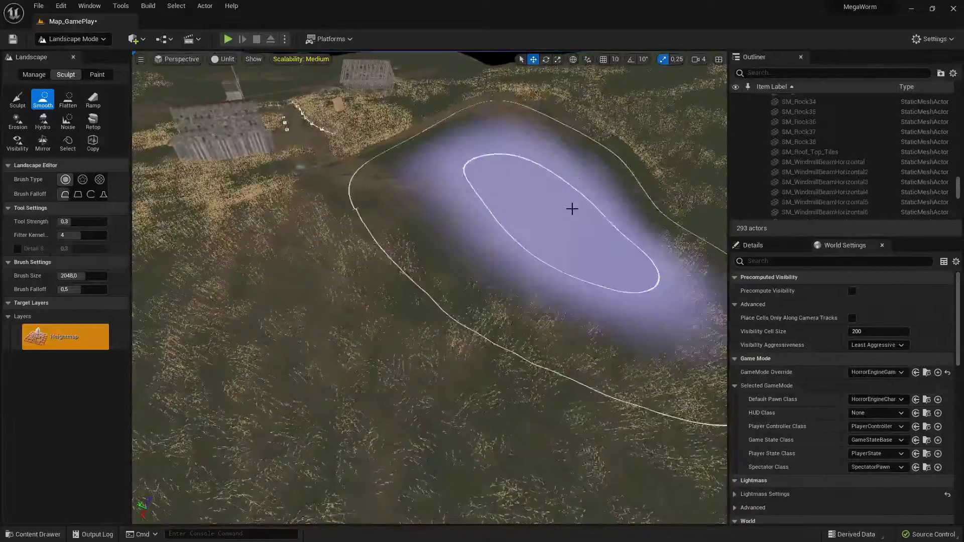
mouse_move(572, 209)
right_mouse_down()
mouse_move(572, 163)
mouse_move(552, 226)
mouse_move(550, 206)
mouse_move(583, 216)
mouse_move(603, 206)
mouse_move(590, 211)
mouse_move(557, 176)
mouse_move(535, 174)
mouse_move(529, 196)
mouse_move(494, 236)
right_mouse_up()
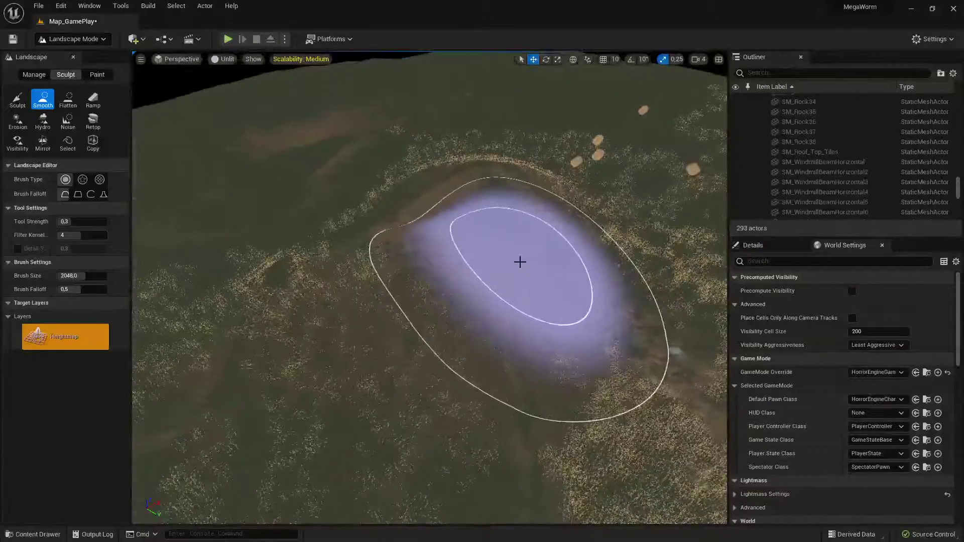
mouse_move(520, 262)
left_mouse_down()
mouse_move(545, 288)
mouse_move(476, 249)
mouse_move(486, 191)
mouse_move(478, 224)
mouse_move(451, 240)
left_mouse_up()
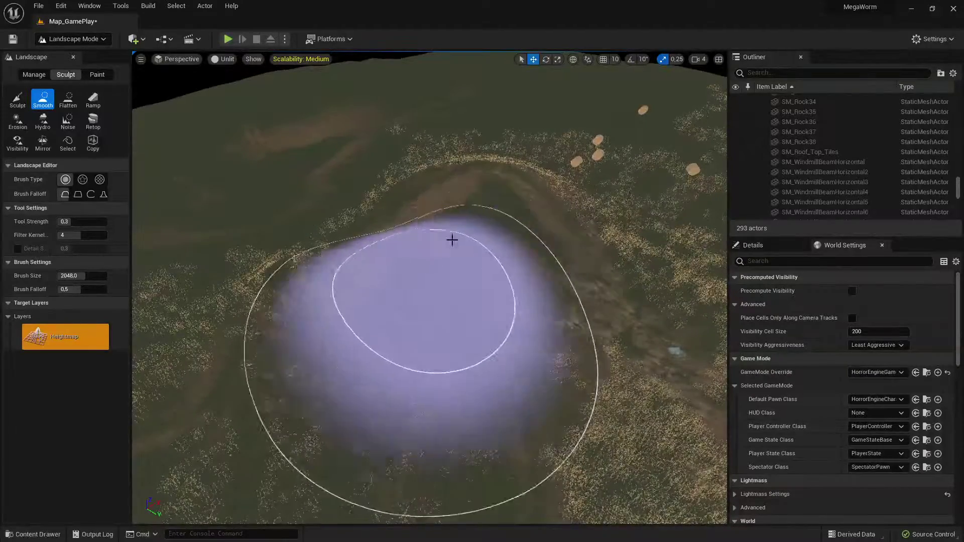
Lower the hill with the Sculpt tool until the jetty and rocks are uncovered
left_click(18, 99)
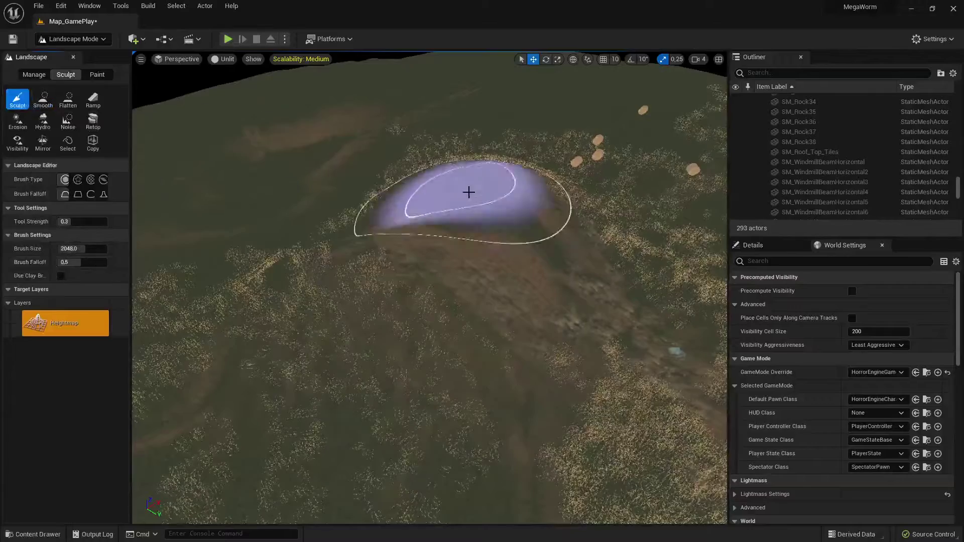
mouse_move(468, 193)
left_mouse_down()
mouse_move(438, 247)
mouse_move(462, 252)
mouse_move(391, 318)
mouse_move(457, 265)
mouse_move(439, 332)
mouse_move(480, 261)
mouse_move(547, 299)
mouse_move(533, 289)
mouse_move(508, 345)
left_mouse_up()
mouse_move(508, 344)
right_mouse_down()
mouse_move(578, 301)
mouse_move(527, 331)
mouse_move(522, 362)
mouse_move(542, 325)
right_mouse_up()
key("w")
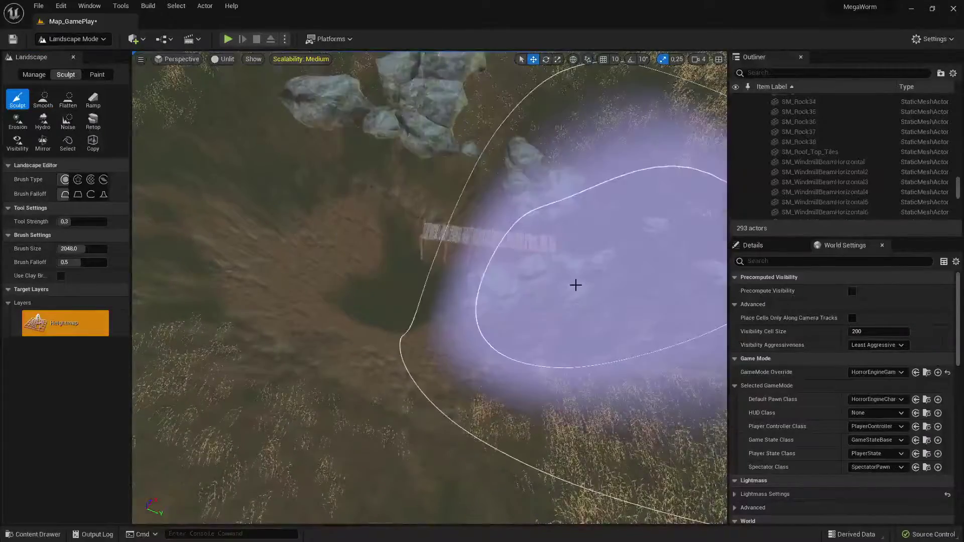
Sculpt the terrain around the rocks behind the jetty into uneven banks
mouse_move(534, 291)
right_mouse_down()
mouse_move(520, 279)
mouse_move(517, 211)
mouse_move(534, 224)
right_mouse_up()
key("s")
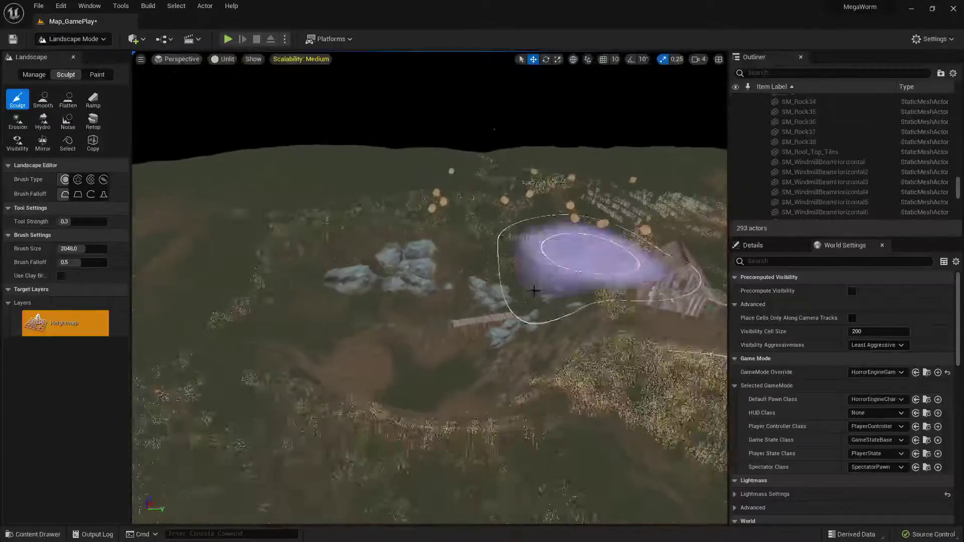
mouse_move(534, 290)
left_mouse_down()
mouse_move(435, 276)
mouse_move(457, 340)
mouse_move(383, 344)
mouse_move(476, 340)
mouse_move(399, 333)
mouse_move(368, 345)
mouse_move(461, 300)
mouse_move(338, 277)
left_mouse_up()
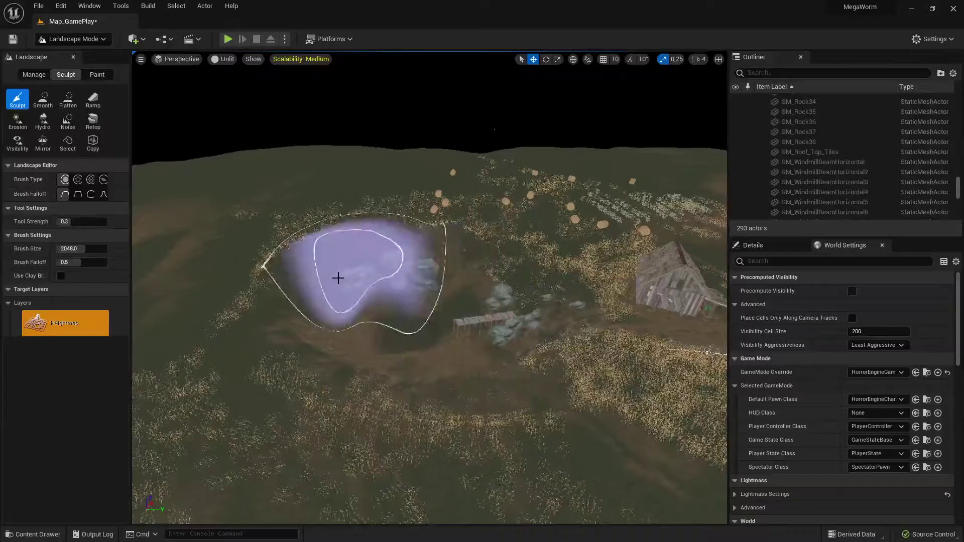
mouse_move(338, 278)
right_mouse_down()
mouse_move(313, 217)
mouse_move(318, 267)
mouse_move(363, 295)
mouse_move(368, 338)
mouse_move(449, 301)
mouse_move(528, 296)
mouse_move(428, 293)
mouse_move(472, 289)
mouse_move(421, 291)
mouse_move(372, 276)
mouse_move(431, 259)
mouse_move(461, 229)
mouse_move(361, 246)
right_mouse_up()
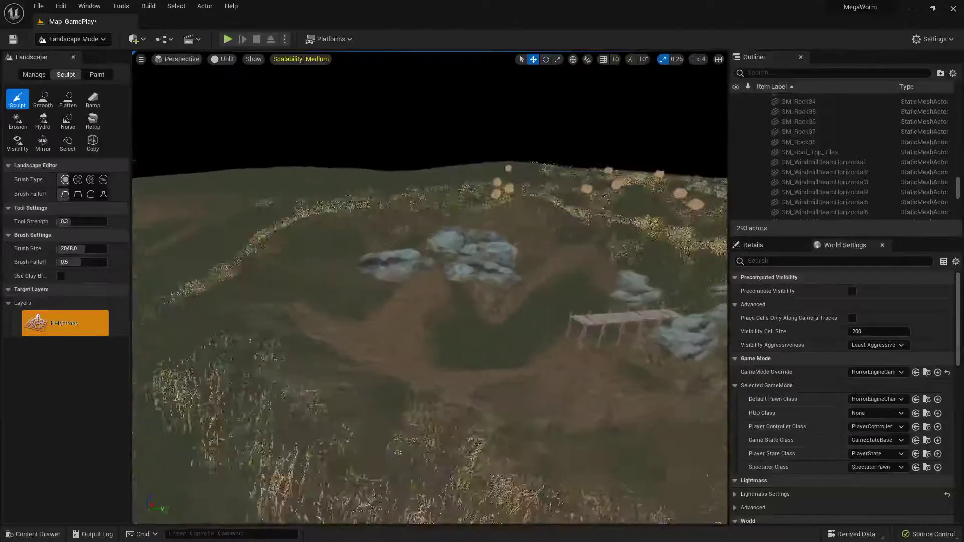
right_click_drag(372, 323, 334, 276)
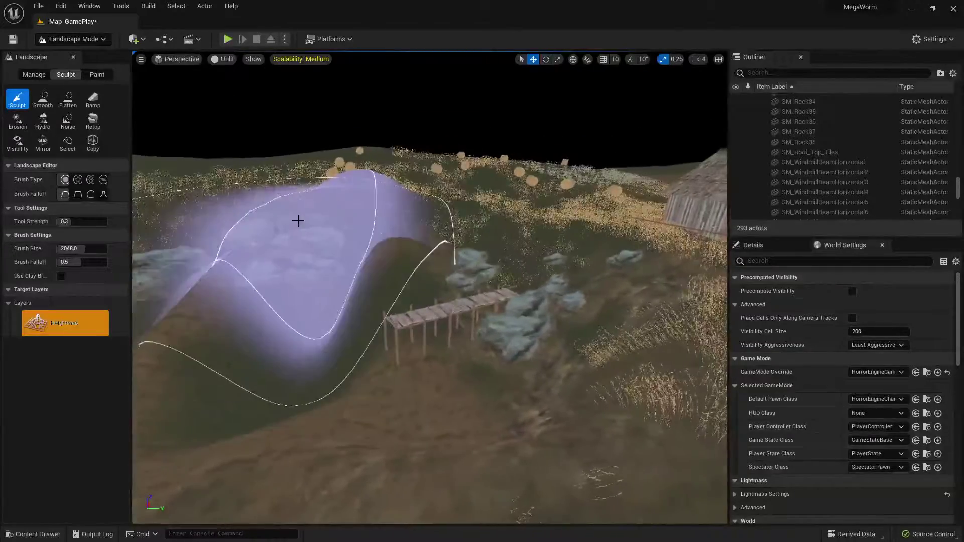